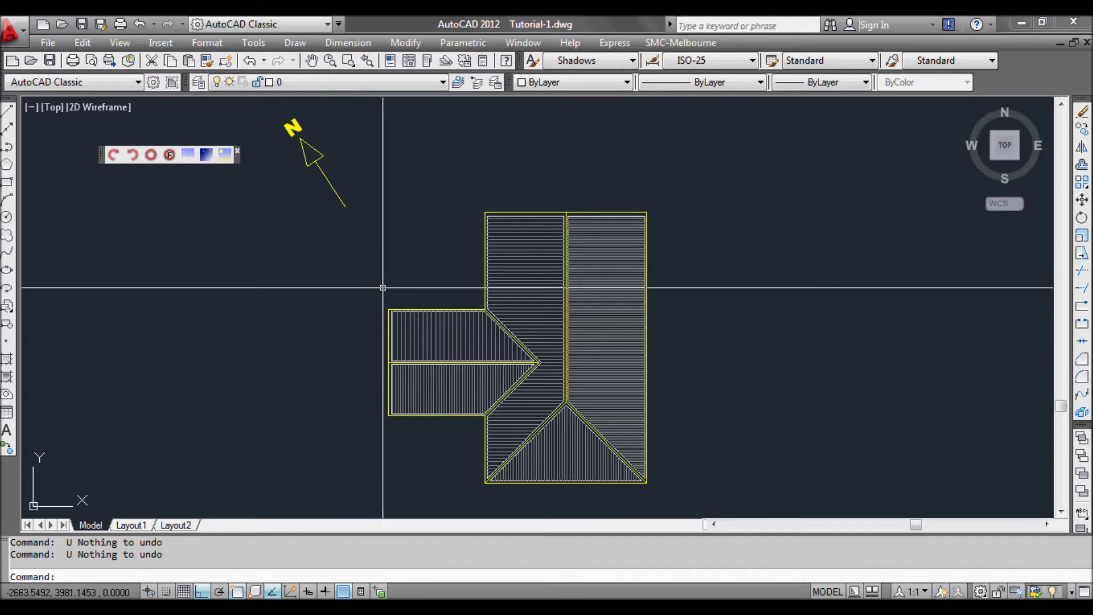
# Save the drawing's current orientation as the Original UCS.
pyautogui.moveTo(356, 237); pyautogui.dragTo(422, 296, button='middle')
pyautogui.scroll(2, 392, 239)
pyautogui.scroll(1, 390, 244)
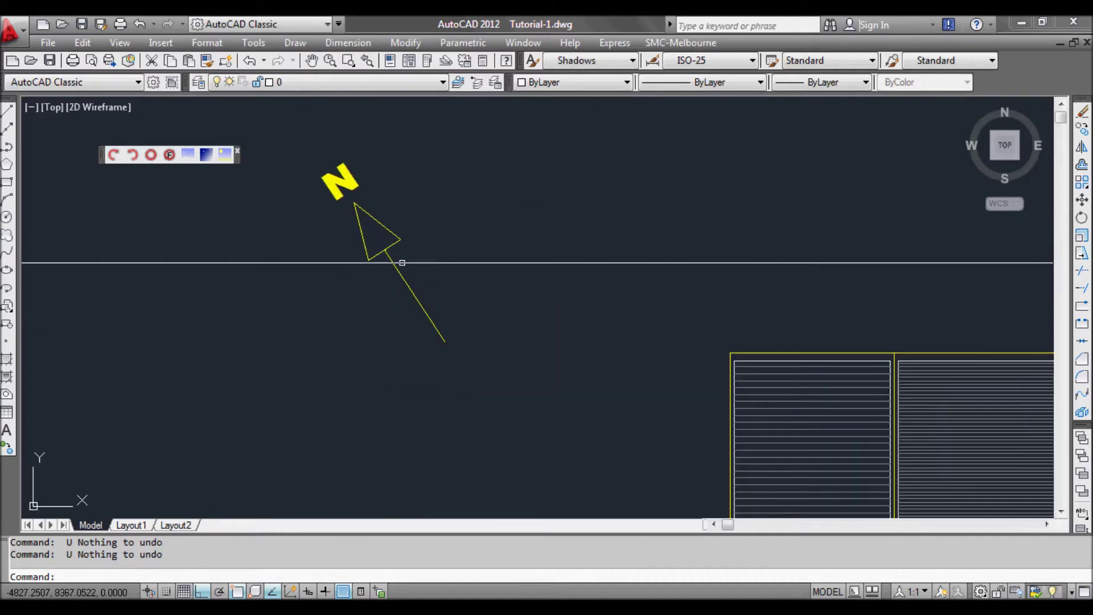
pyautogui.scroll(-2, 403, 268)
pyautogui.scroll(-2, 468, 278)
pyautogui.moveTo(506, 327); pyautogui.dragTo(466, 286, button='middle')
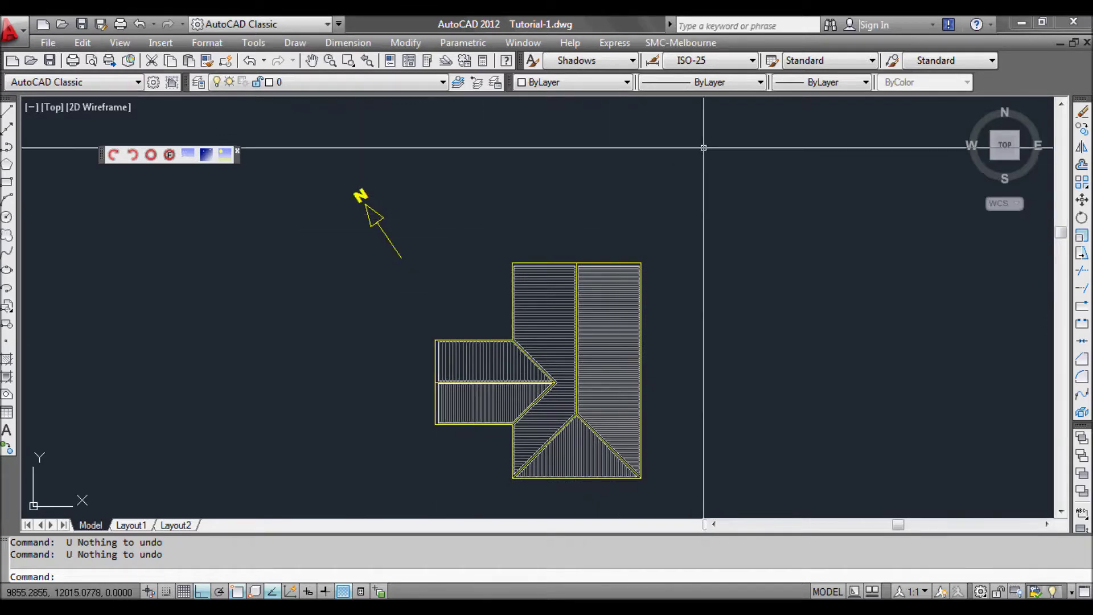
pyautogui.click(669, 44)
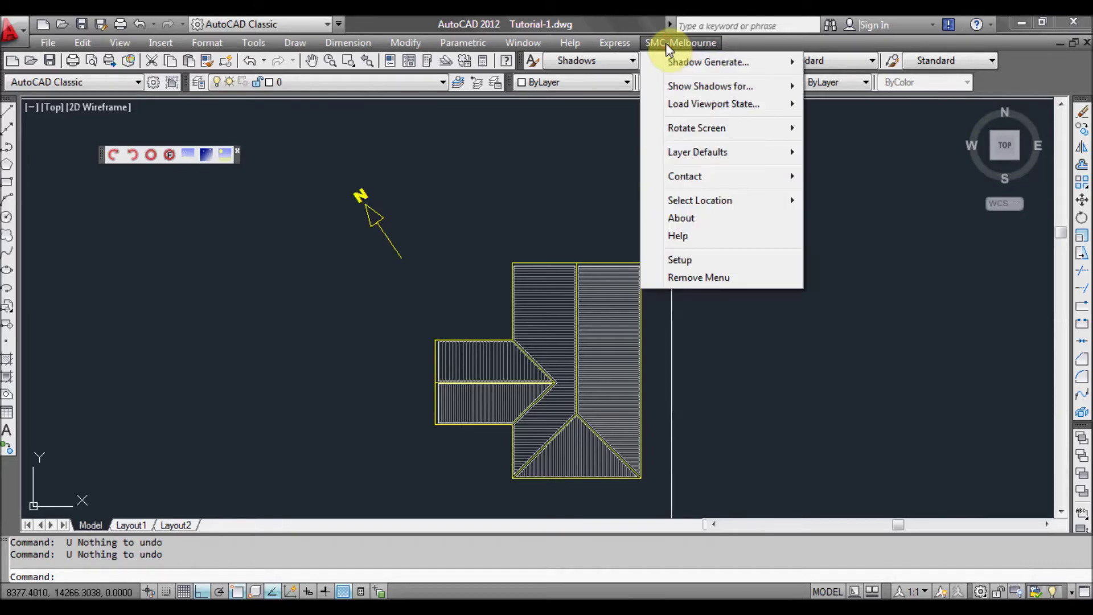
pyautogui.moveTo(686, 133)
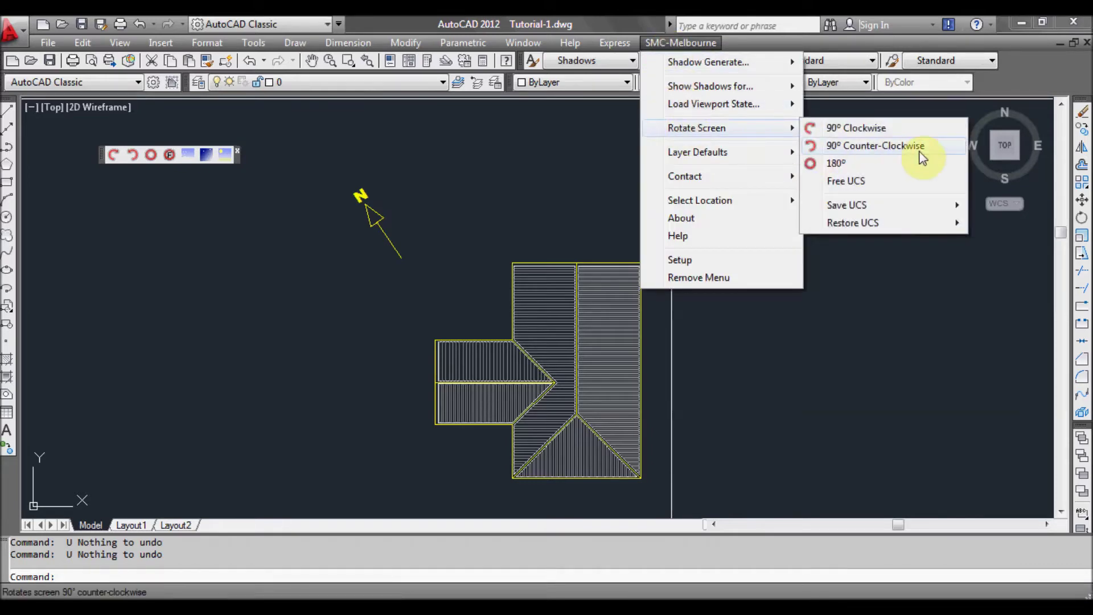
pyautogui.moveTo(901, 211)
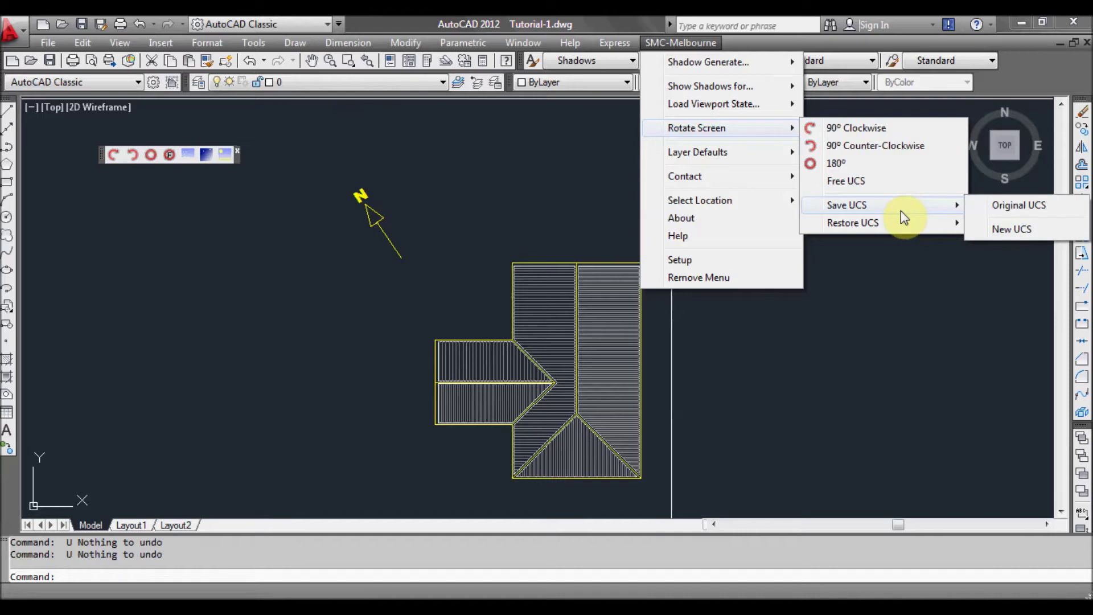
pyautogui.click(1006, 209)
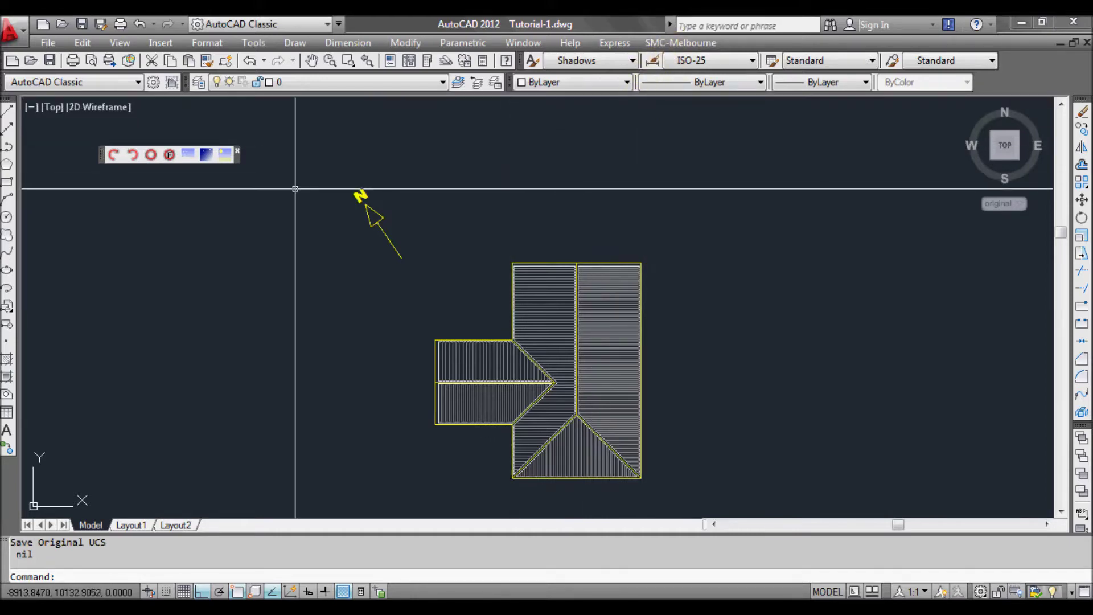
# Set a Free UCS from the north arrow's base to its tip and rotate the screen 90° counter-clockwise.
pyautogui.moveTo(361, 208); pyautogui.dragTo(382, 218, button='middle')
pyautogui.scroll(3, 382, 218)
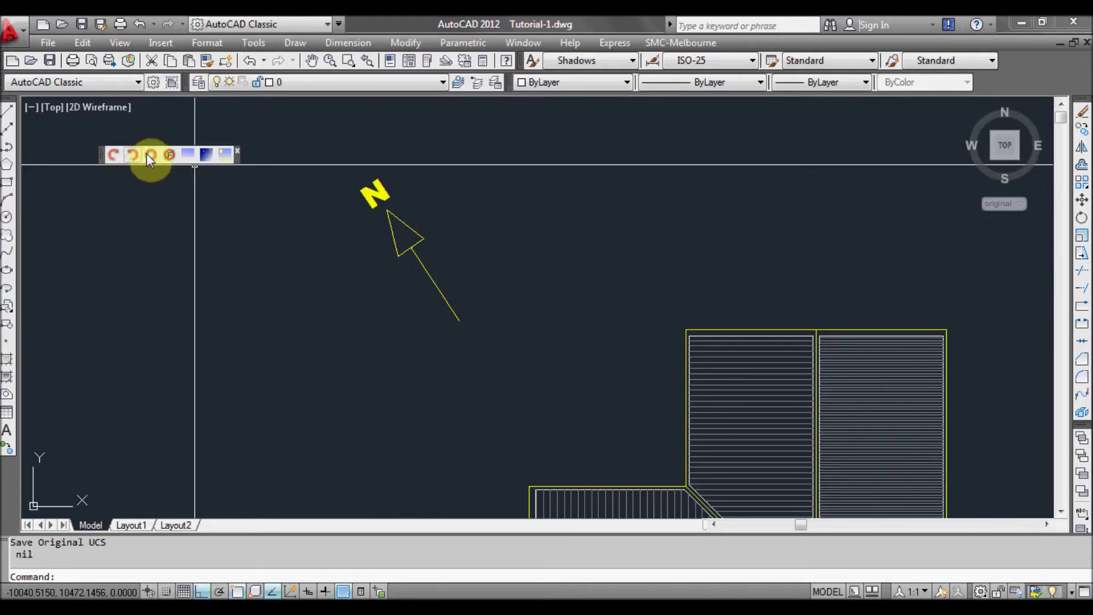
pyautogui.click(672, 45)
pyautogui.moveTo(743, 160)
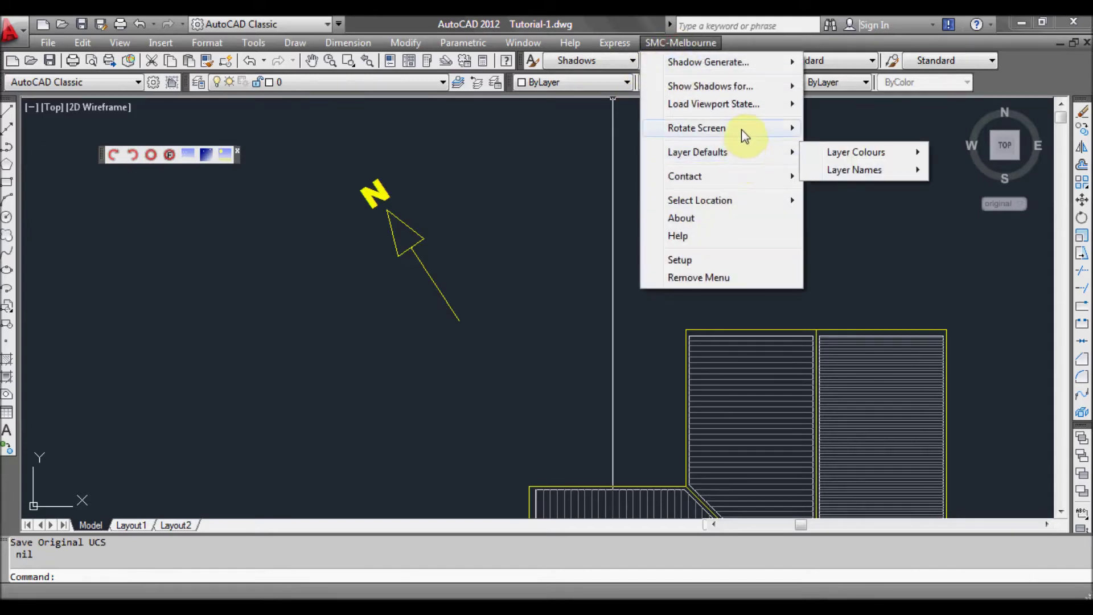
pyautogui.moveTo(744, 137)
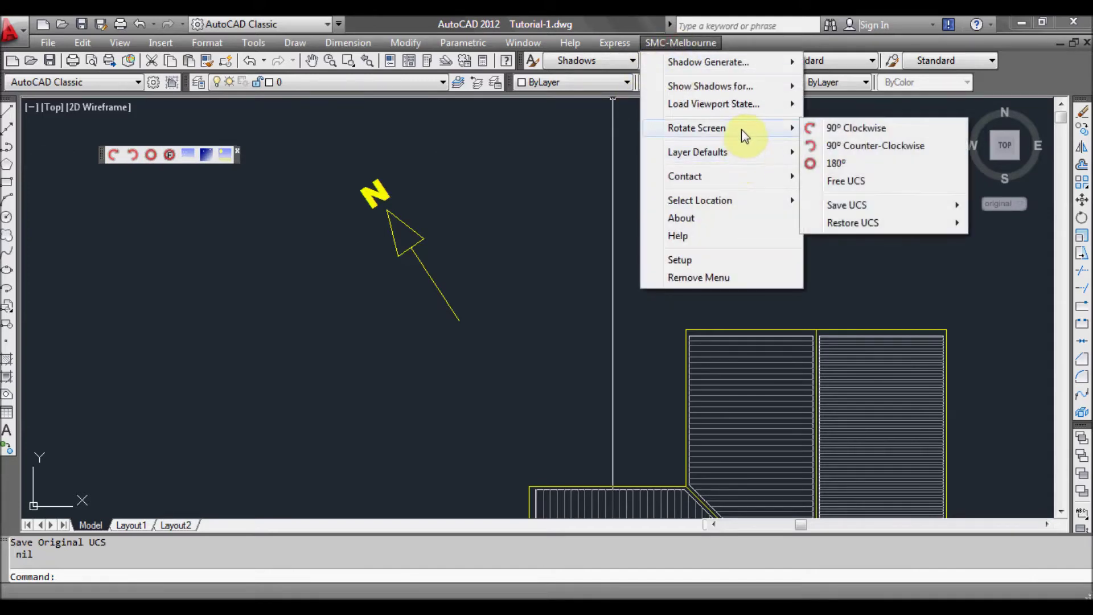
pyautogui.click(852, 182)
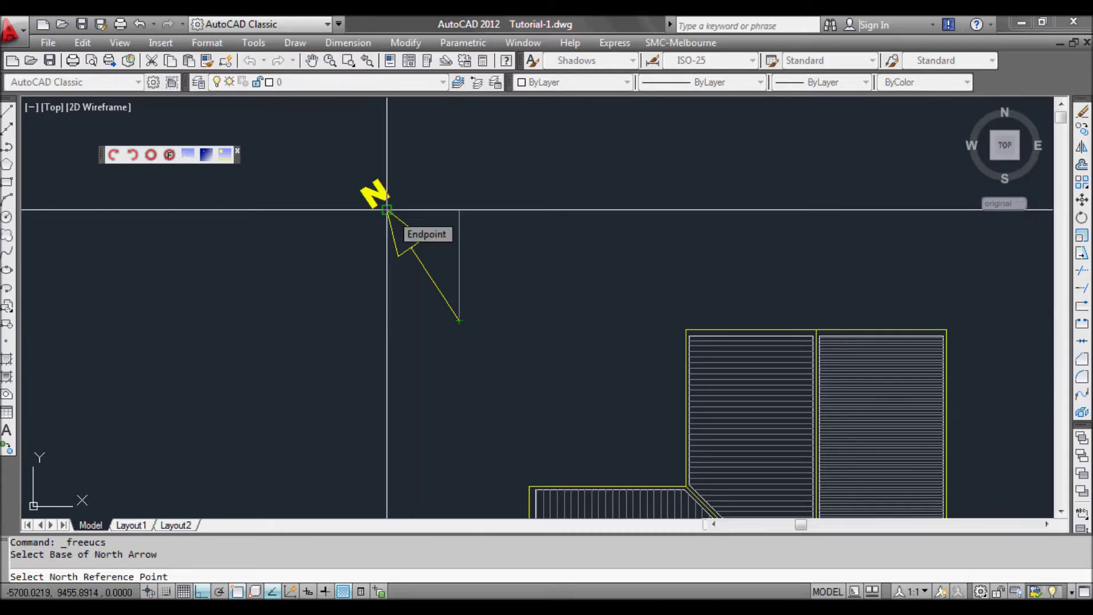
pyautogui.click(387, 209)
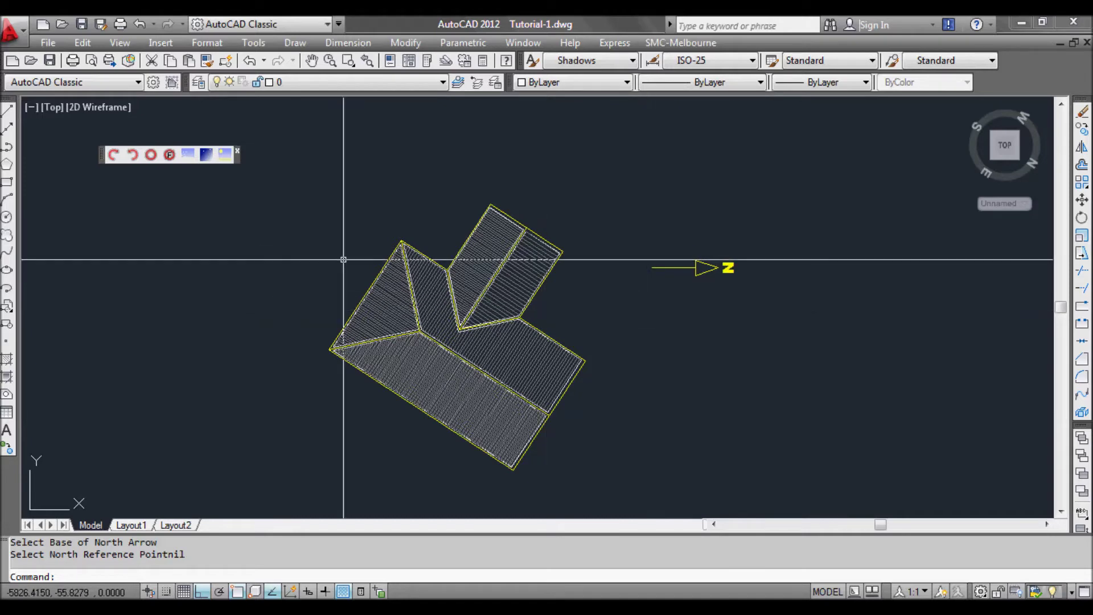
pyautogui.click(134, 155)
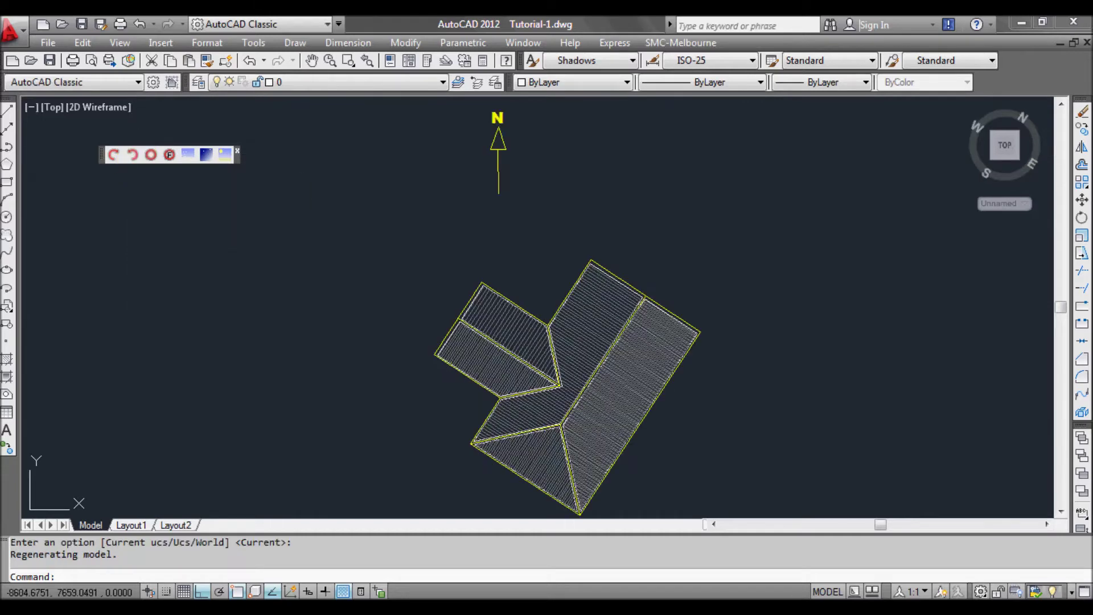
# Save the north-up orientation as the New UCS.
pyautogui.scroll(-3, 604, 243)
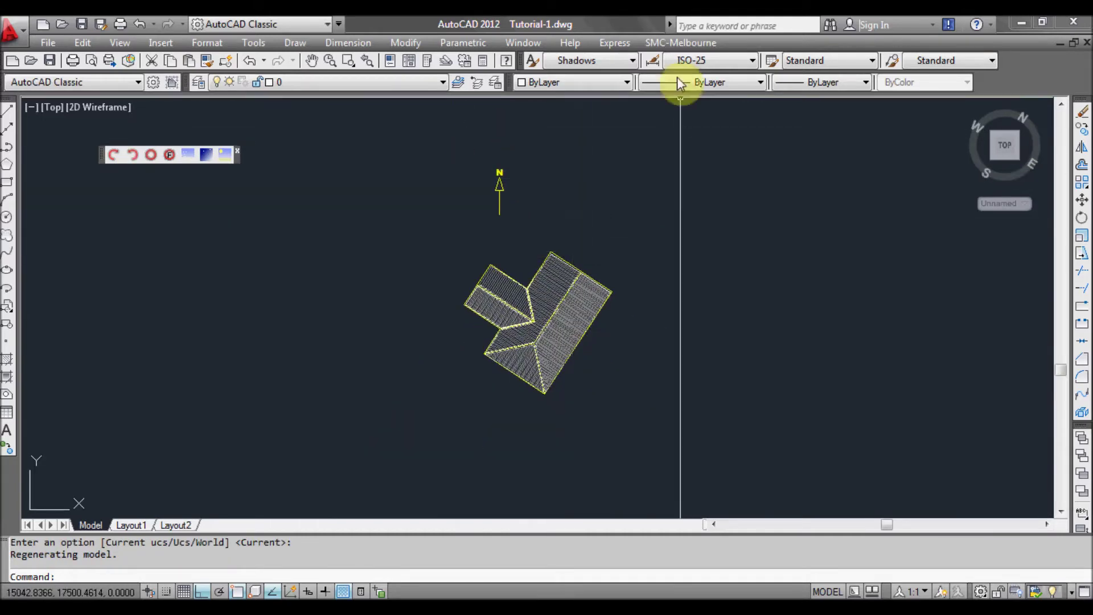
pyautogui.click(676, 46)
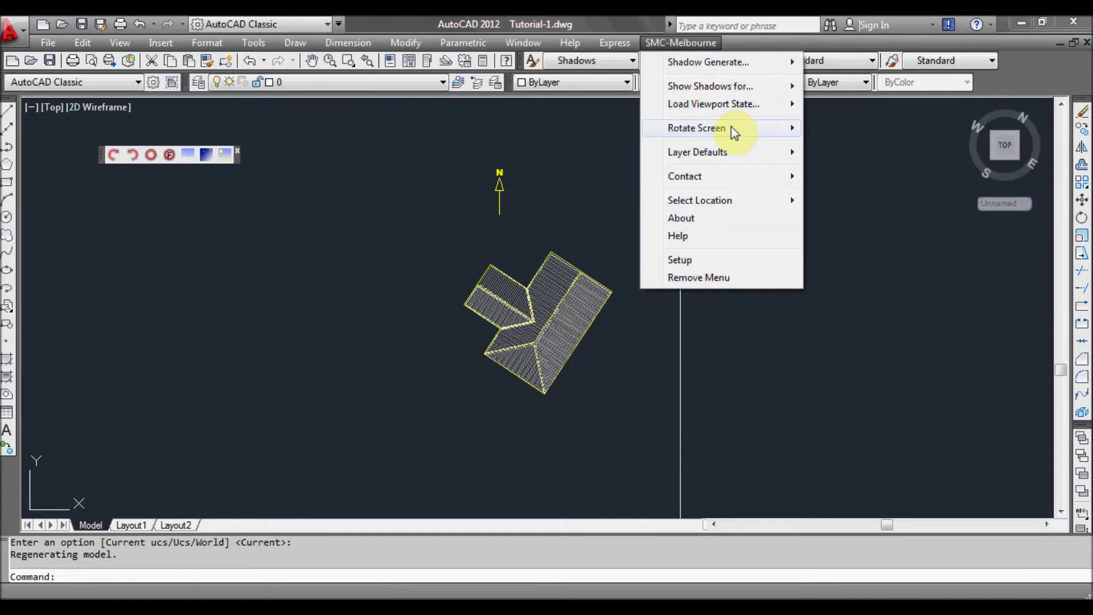
pyautogui.moveTo(736, 130)
pyautogui.moveTo(924, 209)
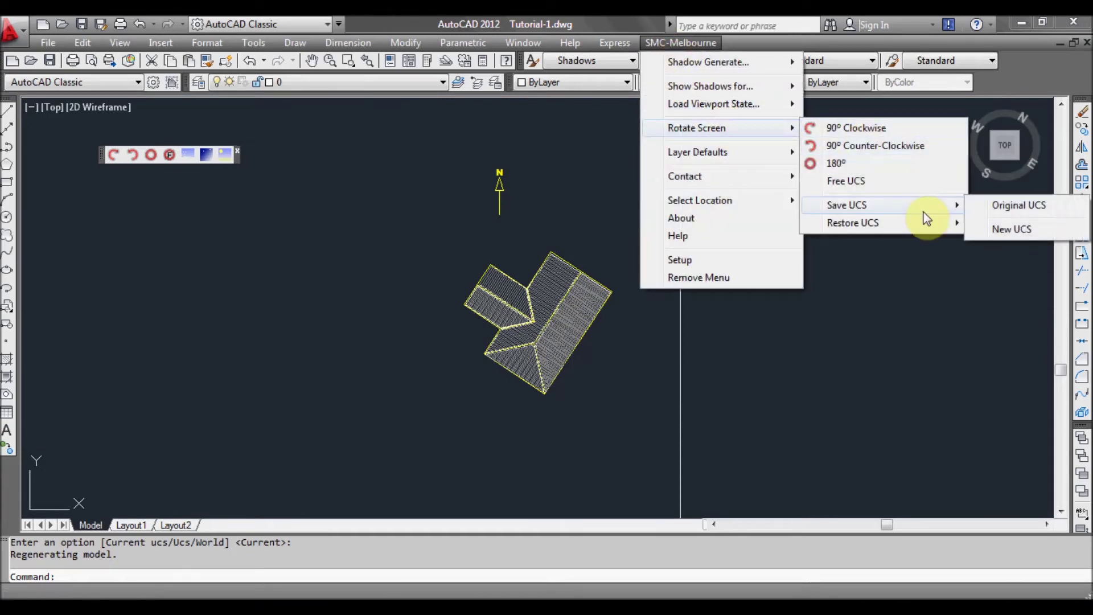
pyautogui.click(1012, 231)
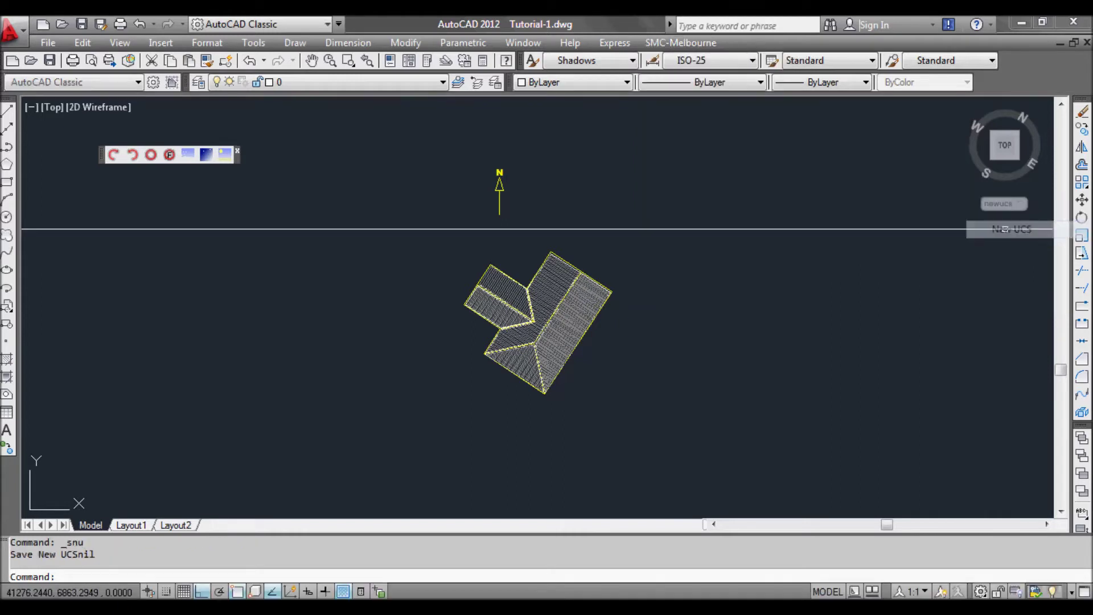
# Restore the saved Original UCS.
pyautogui.scroll(2, 537, 233)
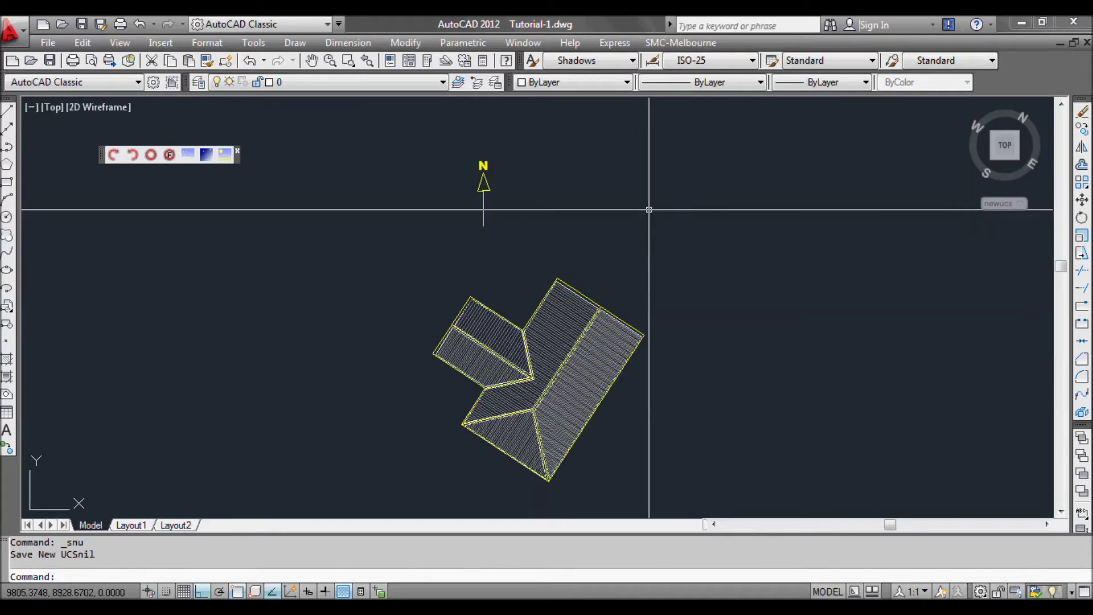
pyautogui.click(674, 46)
pyautogui.moveTo(719, 129)
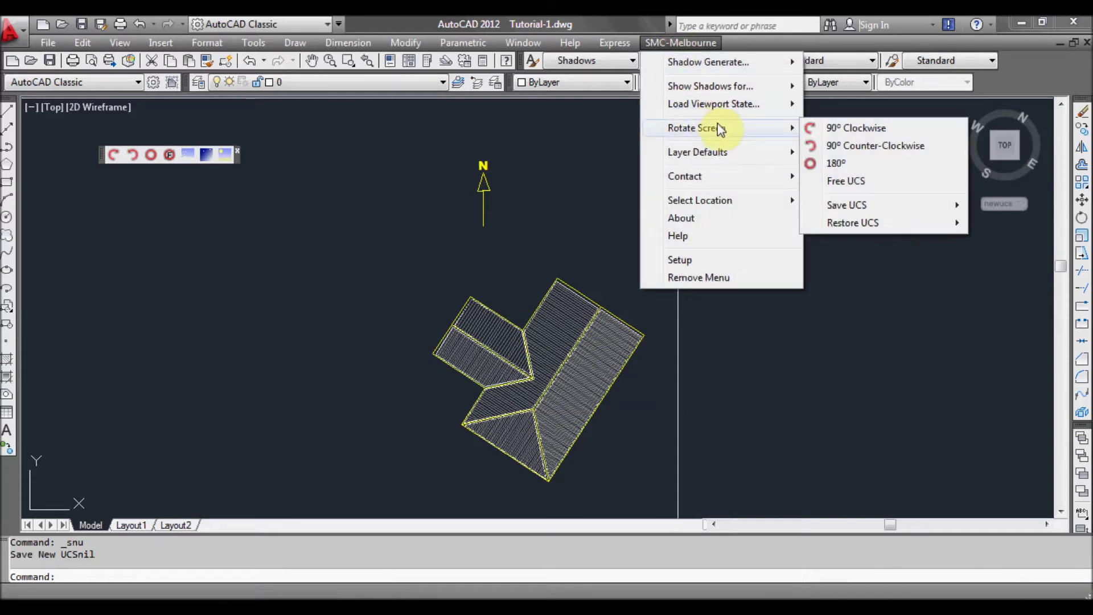
pyautogui.moveTo(910, 224)
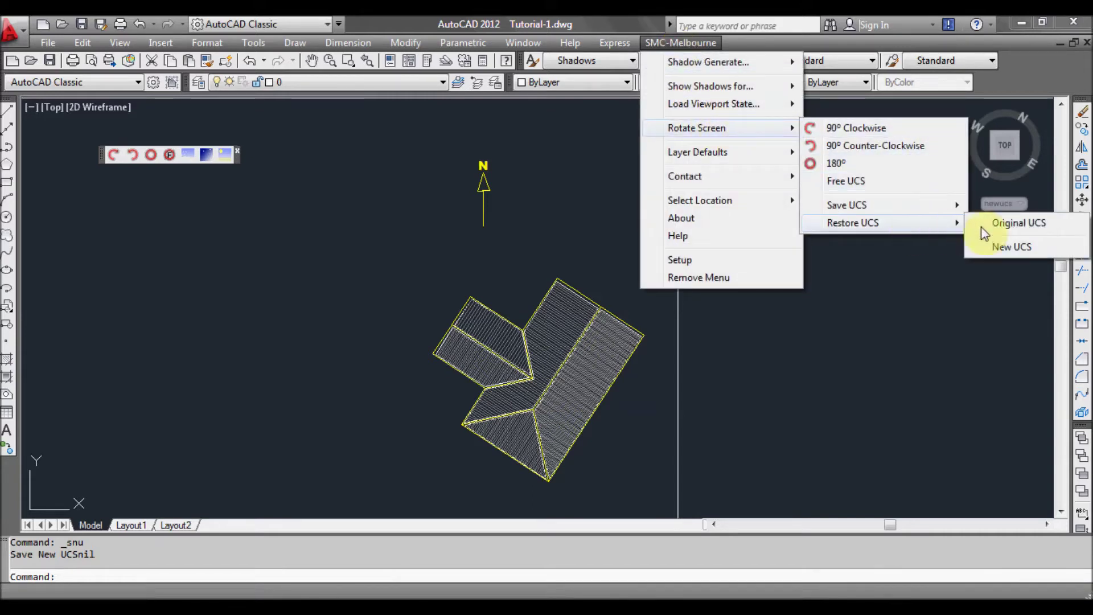
pyautogui.click(1019, 227)
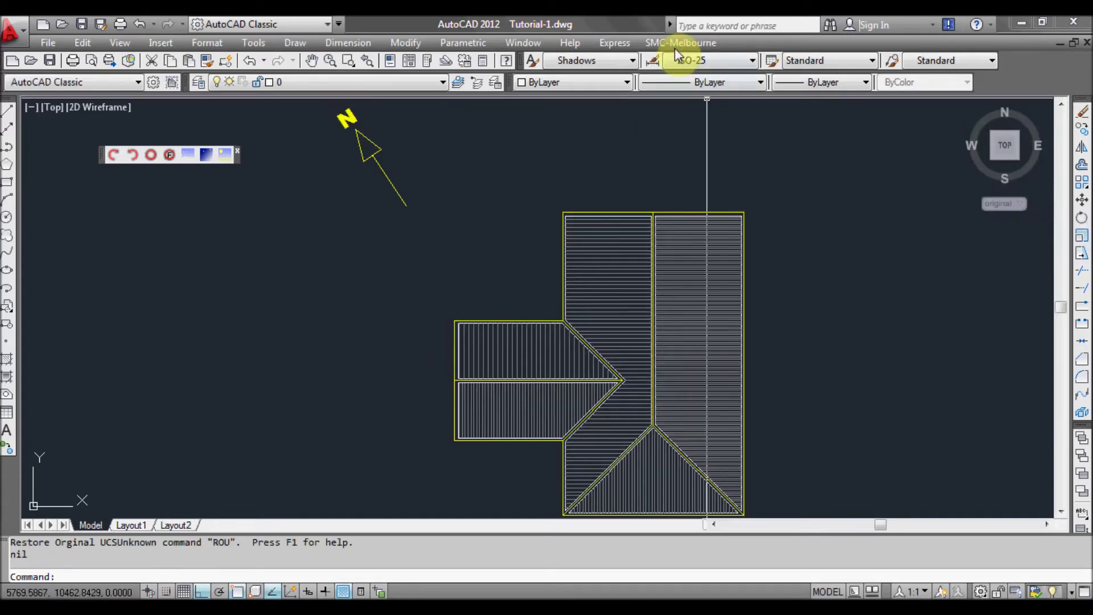
# Restore the saved New UCS with north pointing up.
pyautogui.click(675, 45)
pyautogui.moveTo(791, 132)
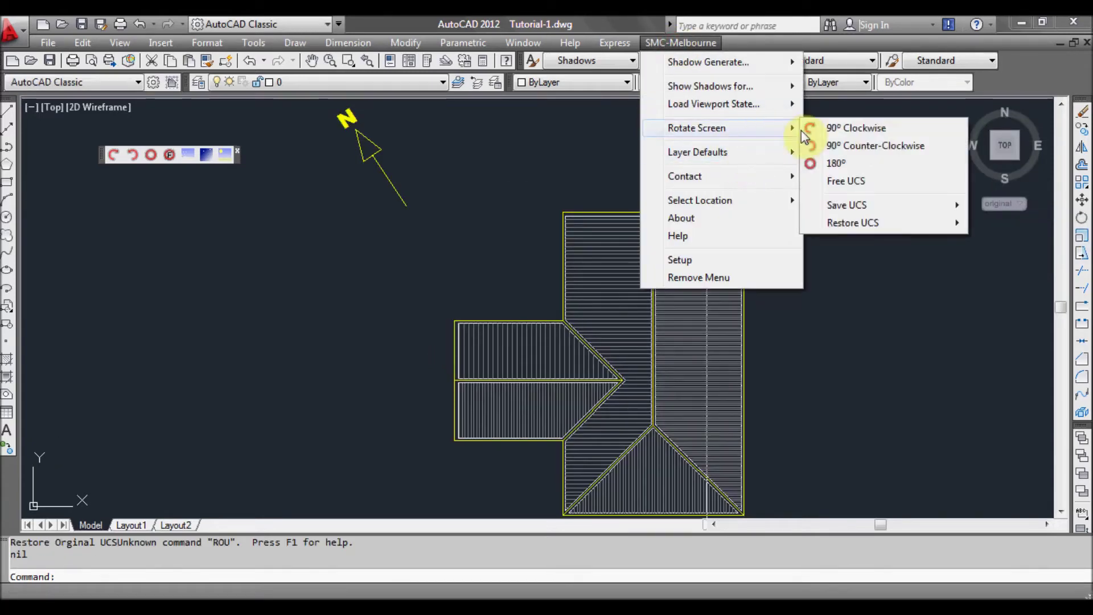
pyautogui.moveTo(898, 228)
pyautogui.click(1012, 247)
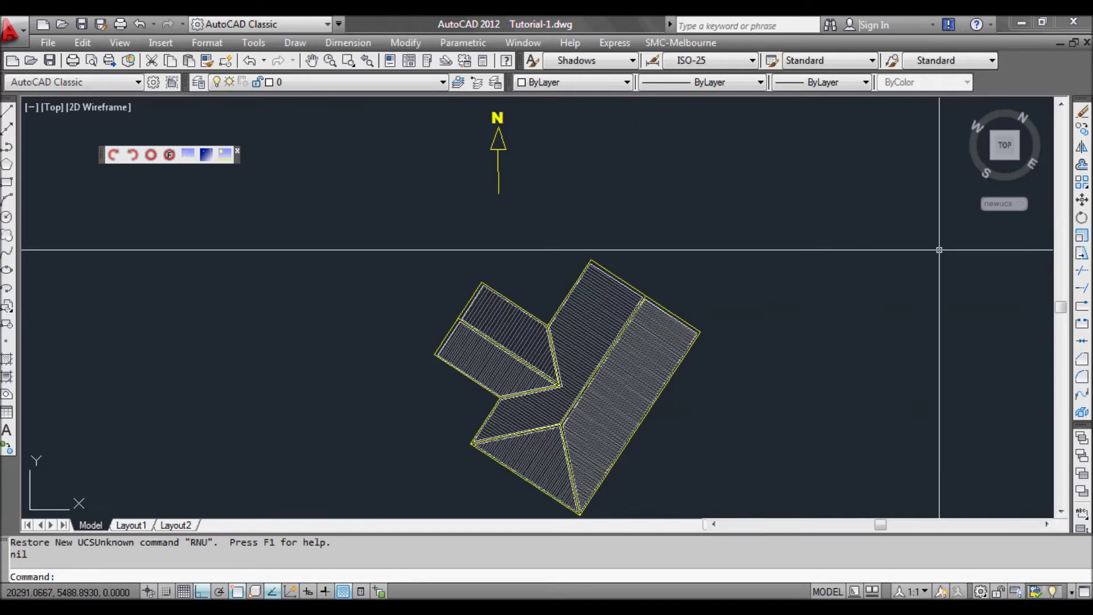
pyautogui.scroll(-2, 640, 300)
pyautogui.scroll(2, 570, 245)
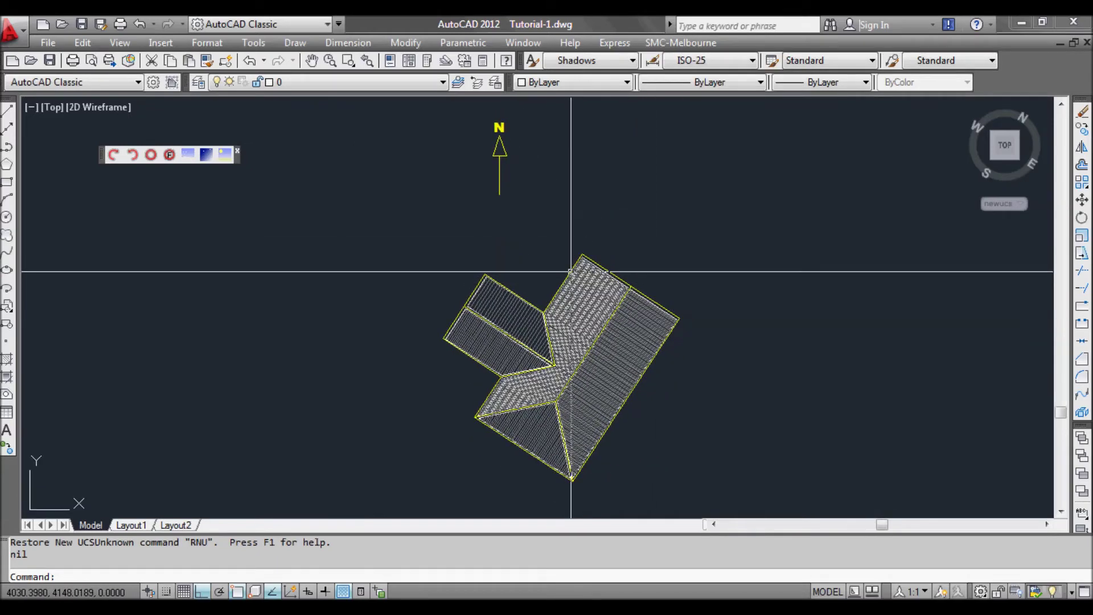
pyautogui.moveTo(575, 307); pyautogui.dragTo(580, 304, button='middle')
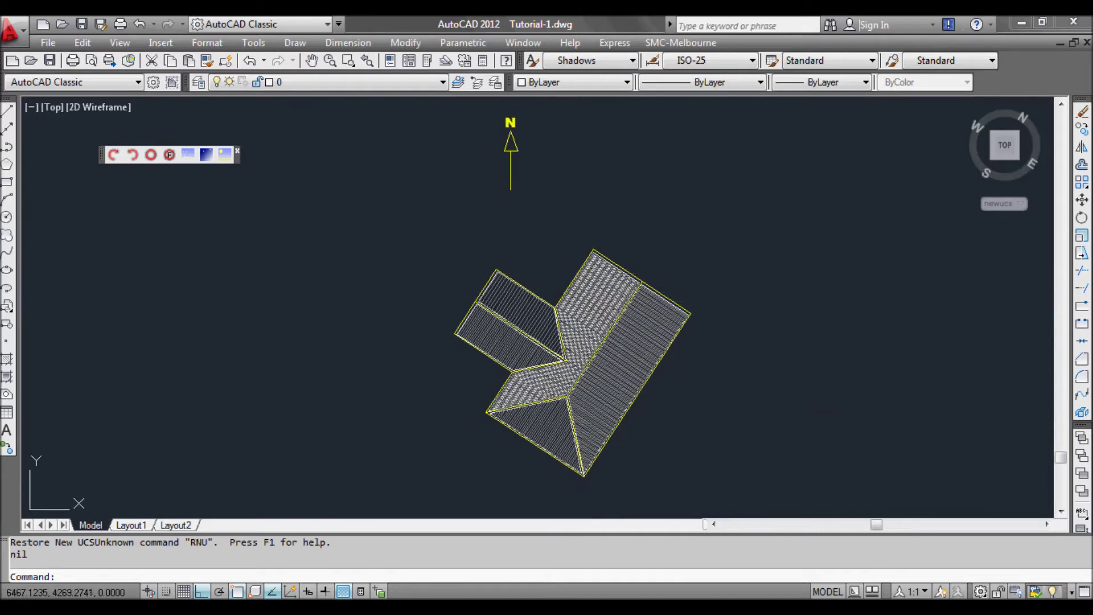
pyautogui.scroll(-2, 635, 256)
pyautogui.scroll(2, 636, 255)
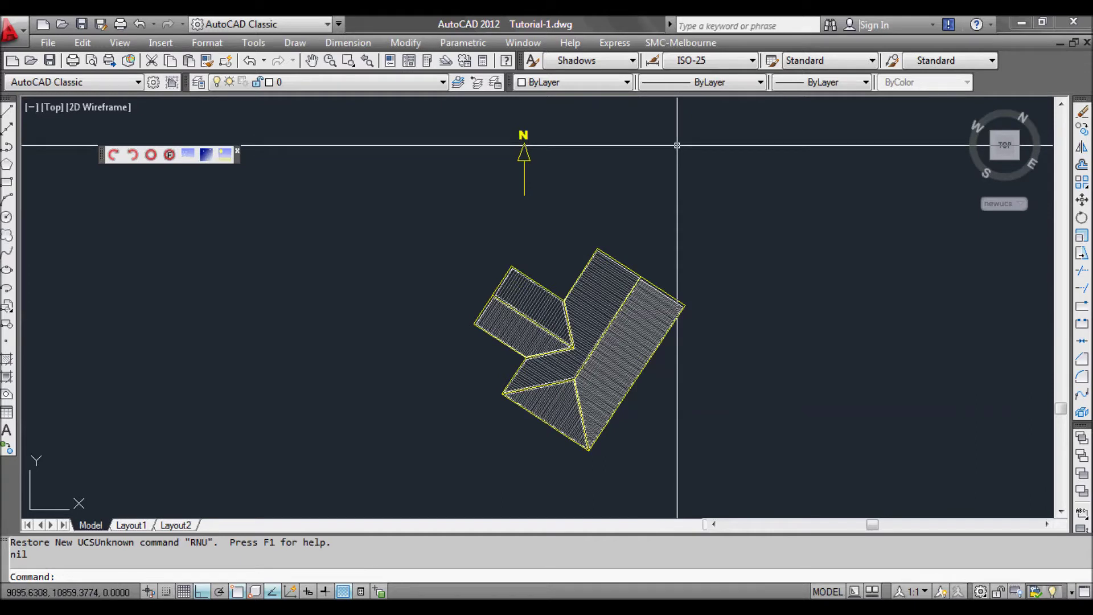
# Generate June / Sept / Dec shadows for all hours from the westernmost roof corner of the smaller wing, with a building height of 3000.
pyautogui.click(678, 43)
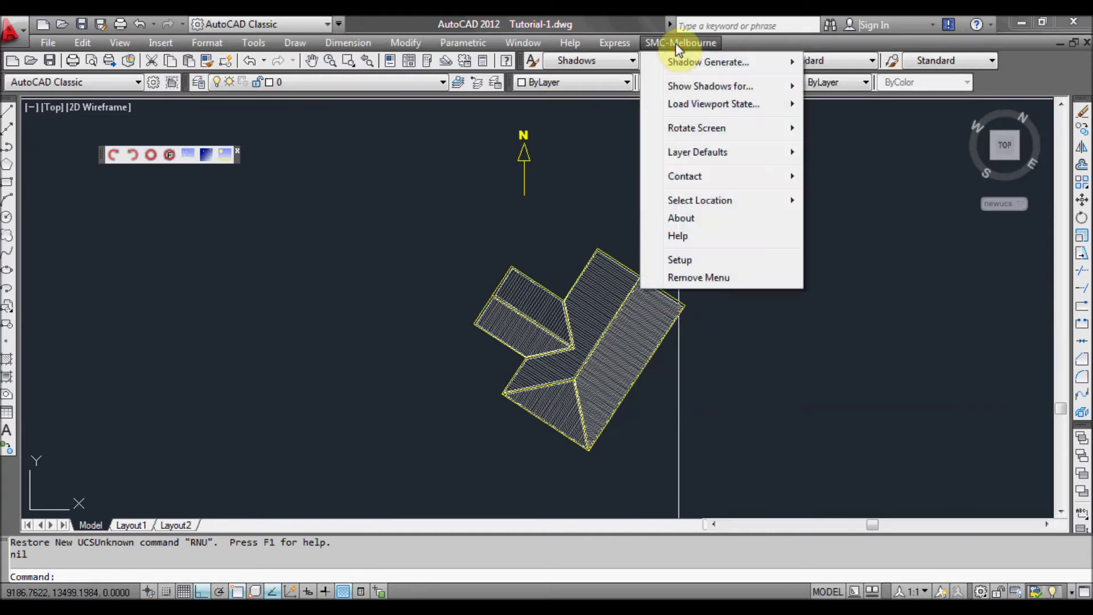
pyautogui.moveTo(694, 62)
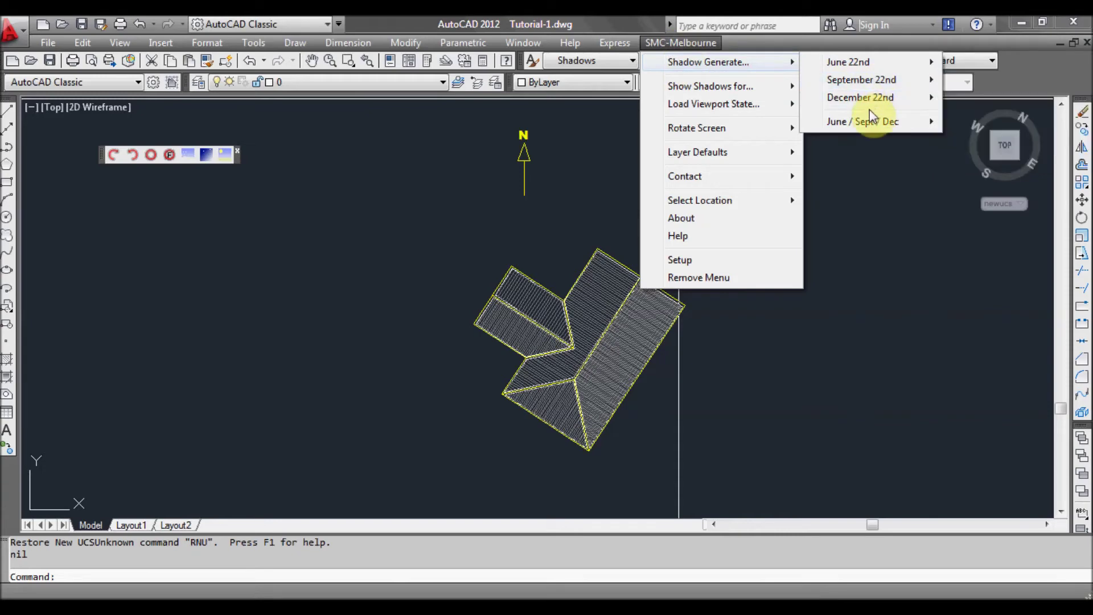
pyautogui.moveTo(873, 124)
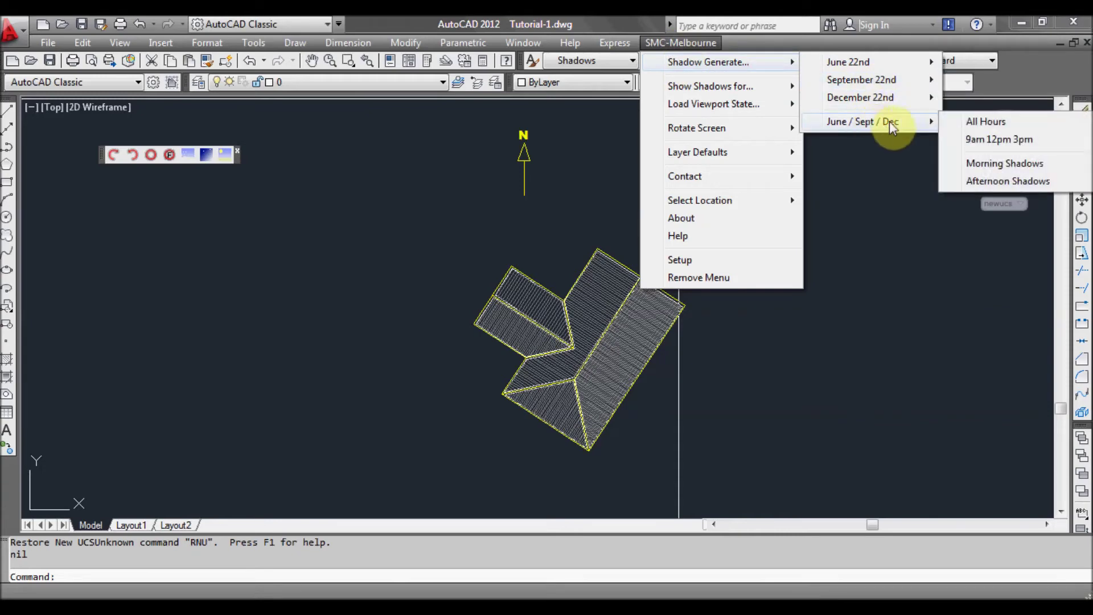
pyautogui.click(982, 122)
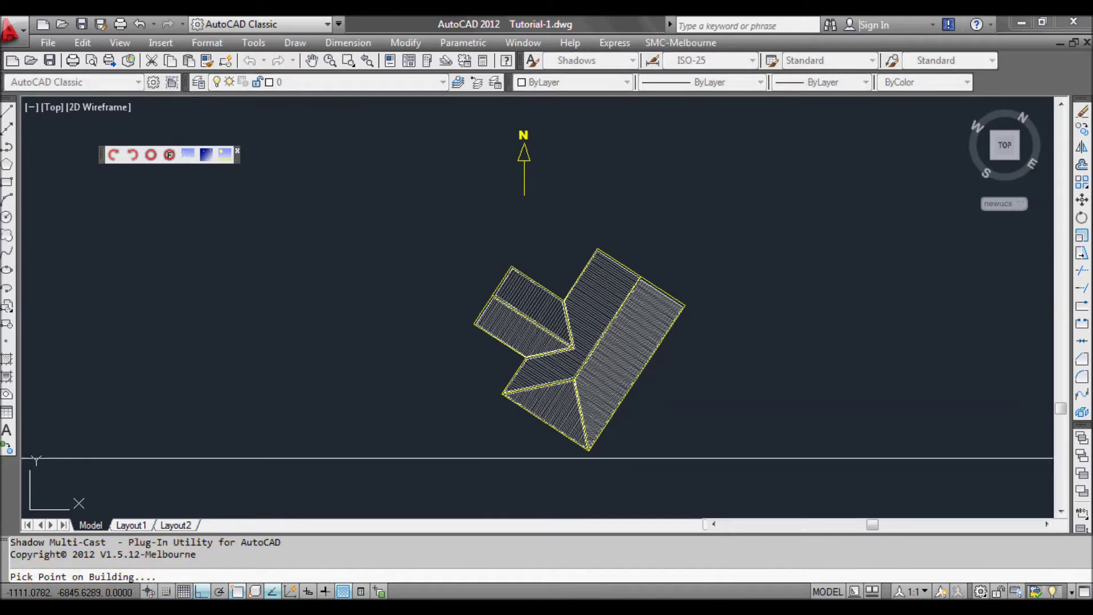
pyautogui.scroll(2, 456, 386)
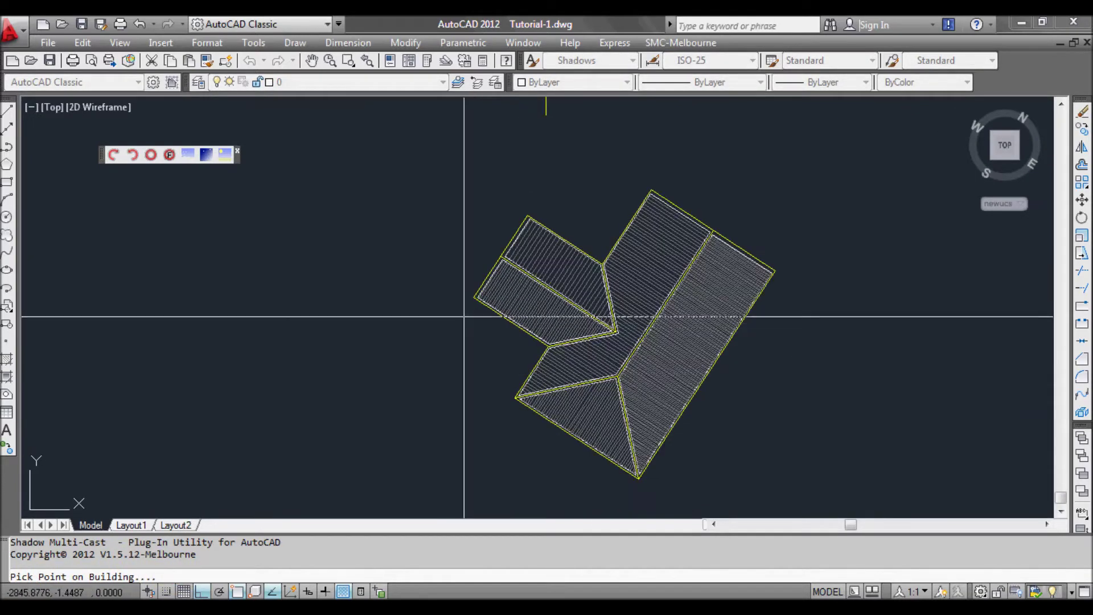
pyautogui.scroll(2, 464, 304)
pyautogui.click(479, 290)
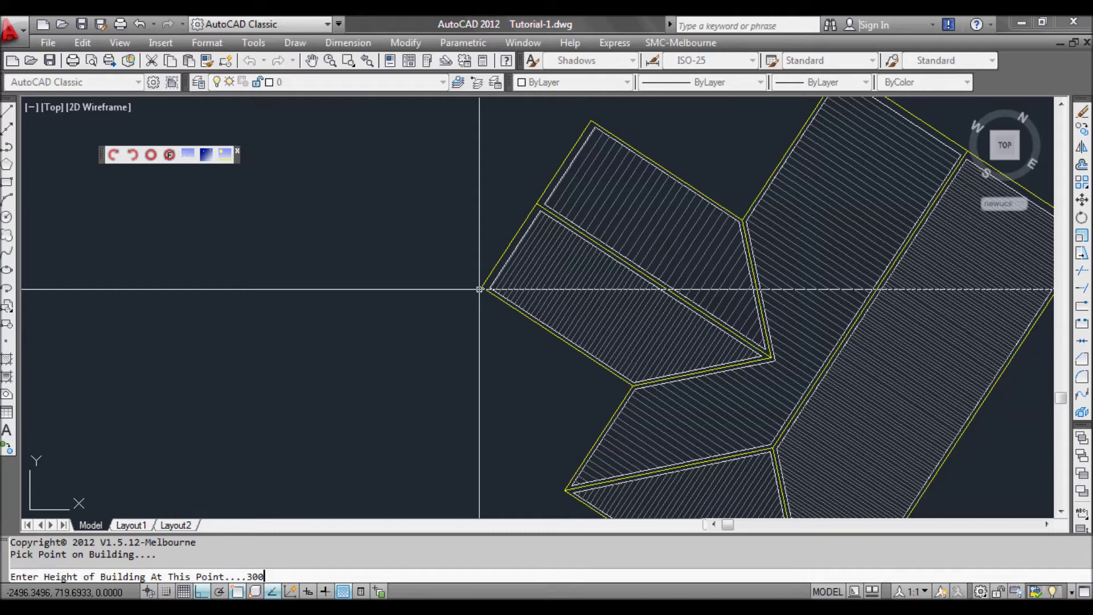
pyautogui.press('Return')
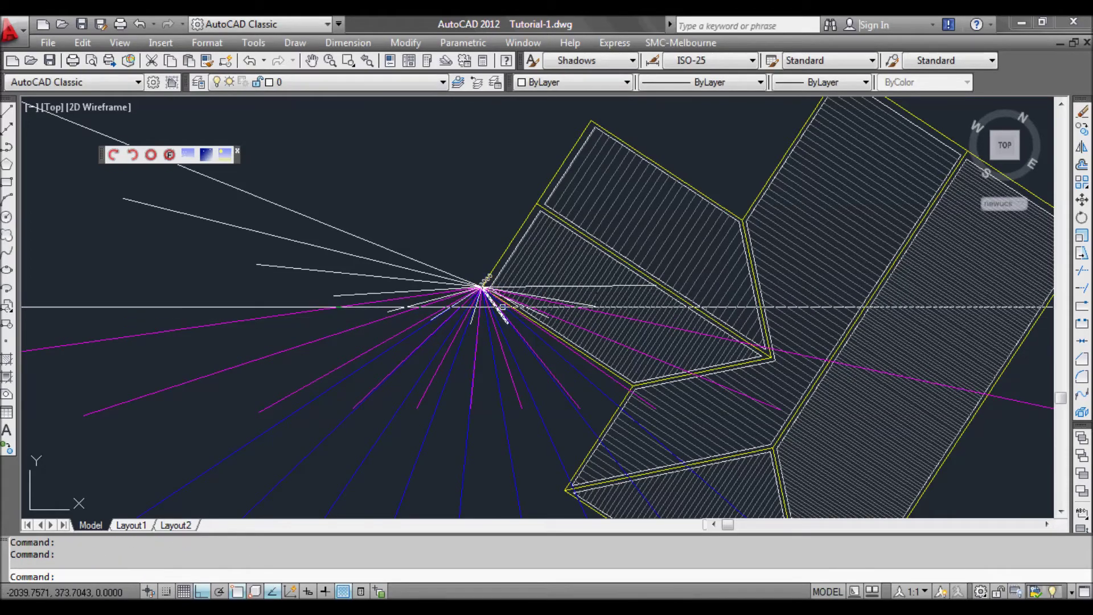
pyautogui.scroll(-2, 508, 307)
pyautogui.moveTo(538, 343); pyautogui.dragTo(489, 312, button='middle')
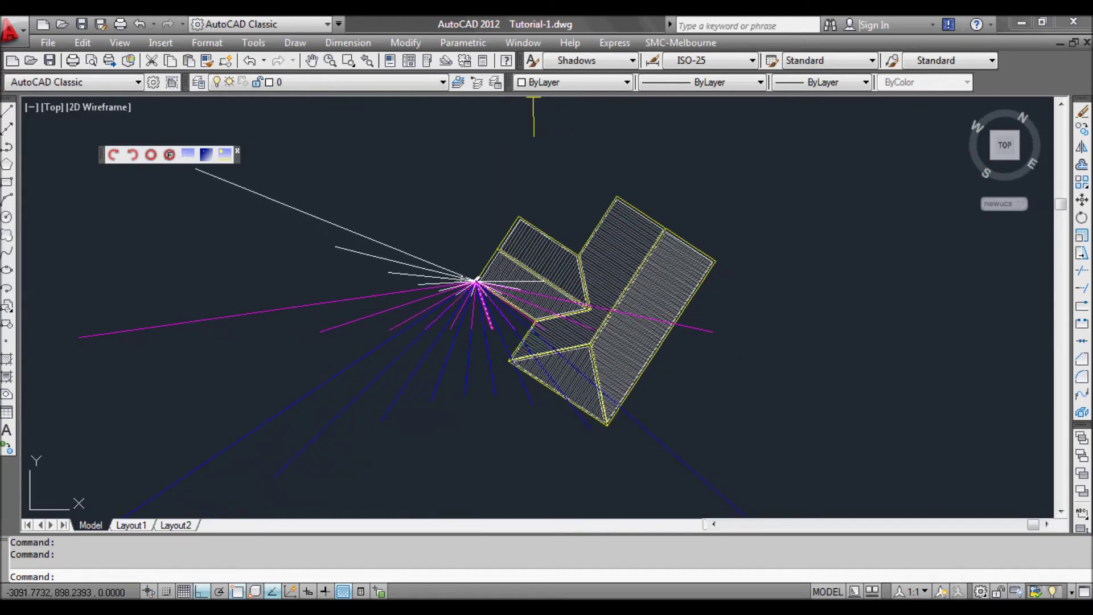
pyautogui.scroll(5, 532, 282)
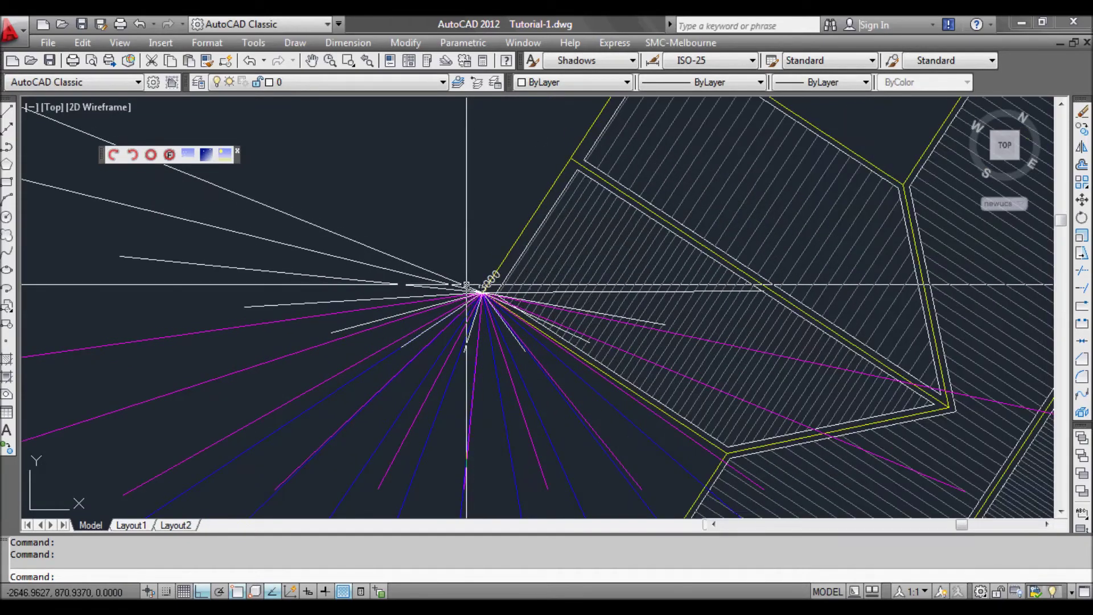
pyautogui.scroll(-4, 509, 308)
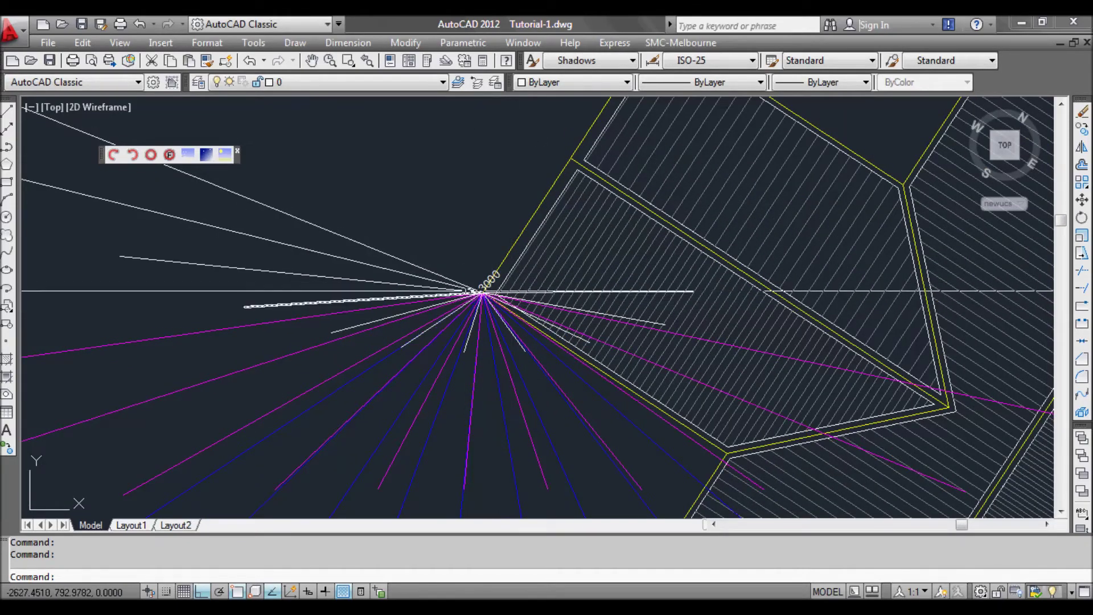
# Generate June / Sept / Dec shadows for all hours from the inner corner at the smaller wing's south side, with a building height of 3000.
pyautogui.moveTo(504, 323); pyautogui.dragTo(444, 225, button='middle')
pyautogui.scroll(2, 509, 256)
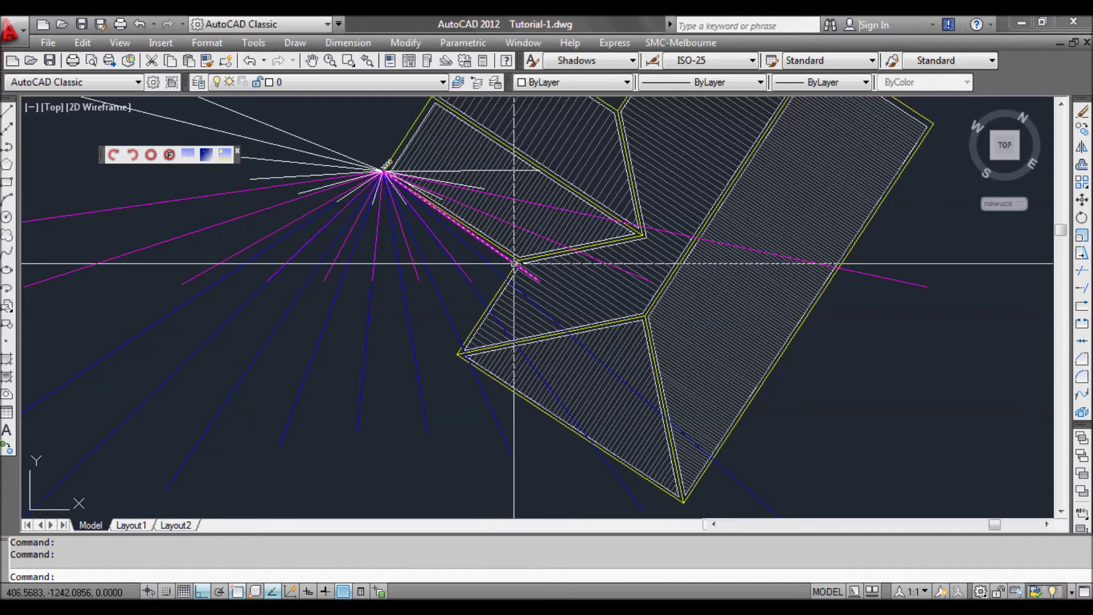
pyautogui.scroll(4, 515, 261)
pyautogui.press('Return')
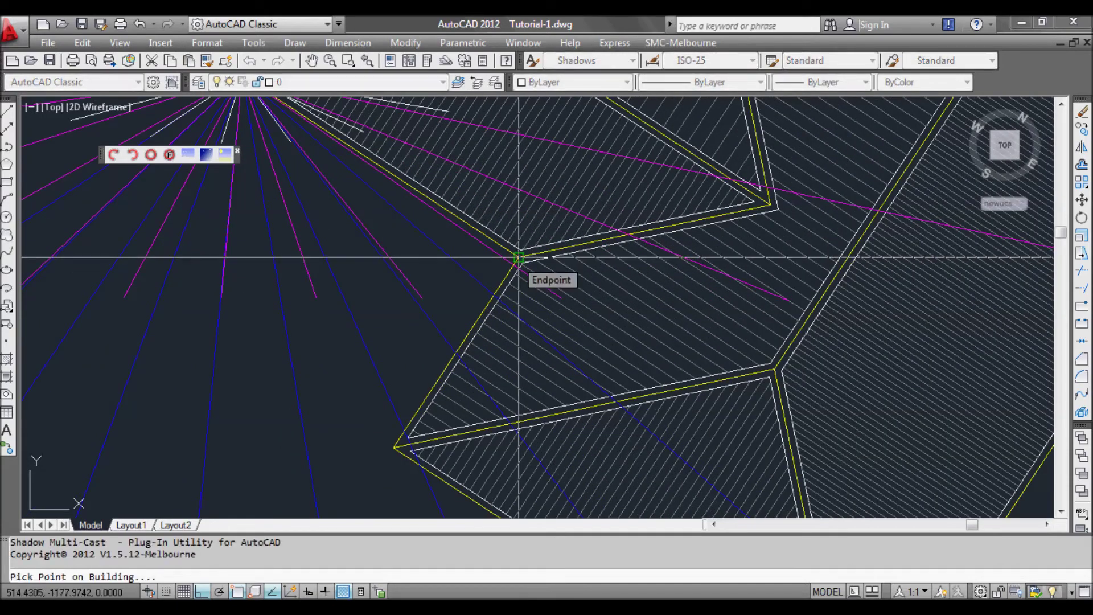
pyautogui.click(518, 258)
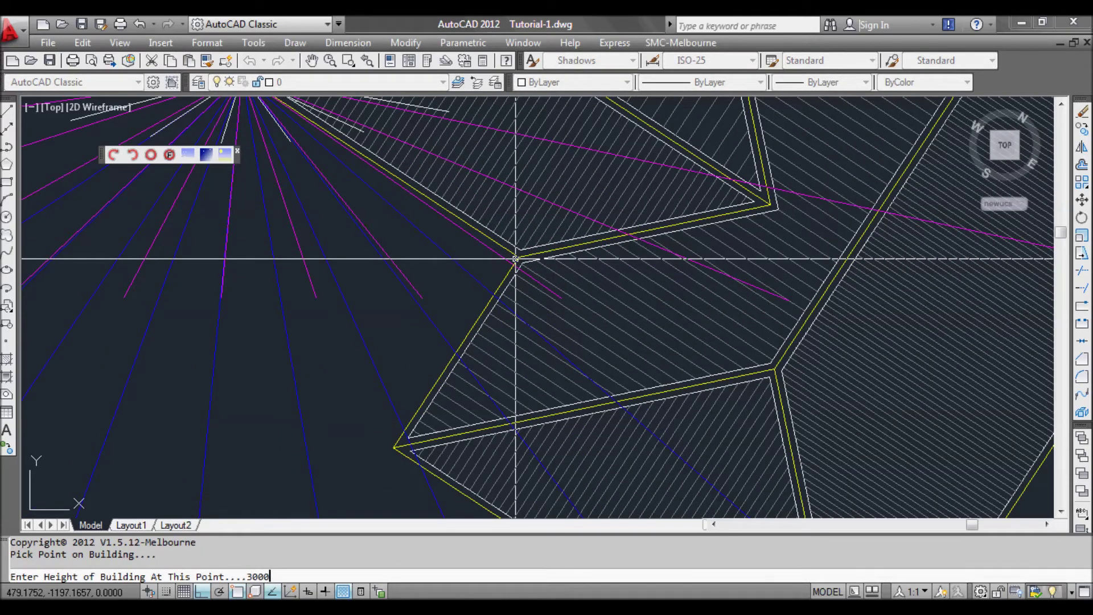
pyautogui.write('3000')
pyautogui.press('Return')
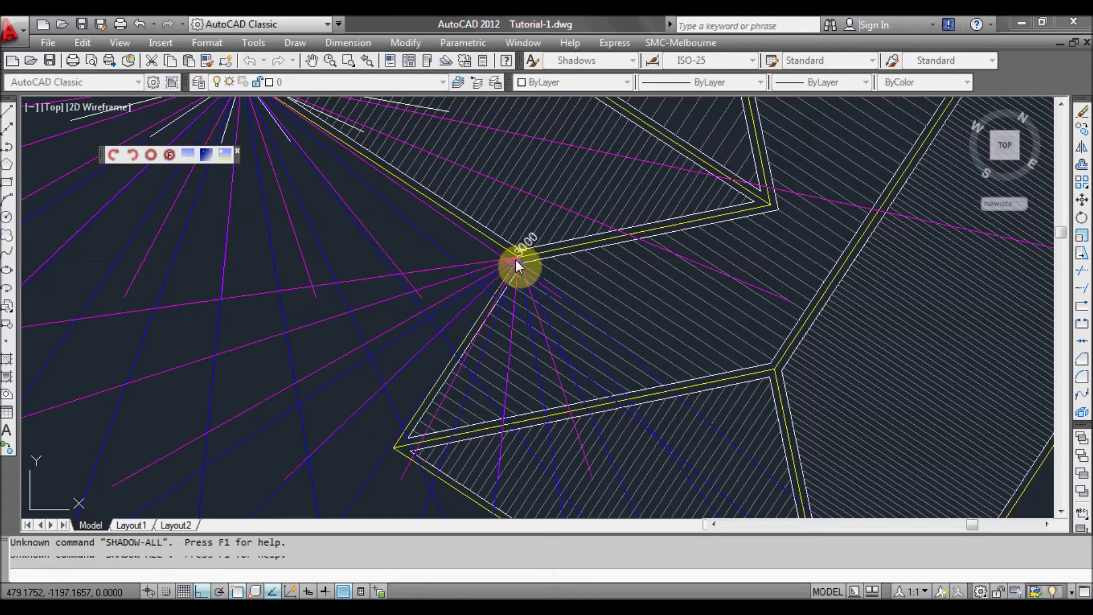
# Generate June / Sept / Dec shadows for all hours from the main roof's westernmost corner, with a building height of 3000.
pyautogui.scroll(-2, 508, 263)
pyautogui.scroll(-2, 513, 188)
pyautogui.scroll(3, 460, 304)
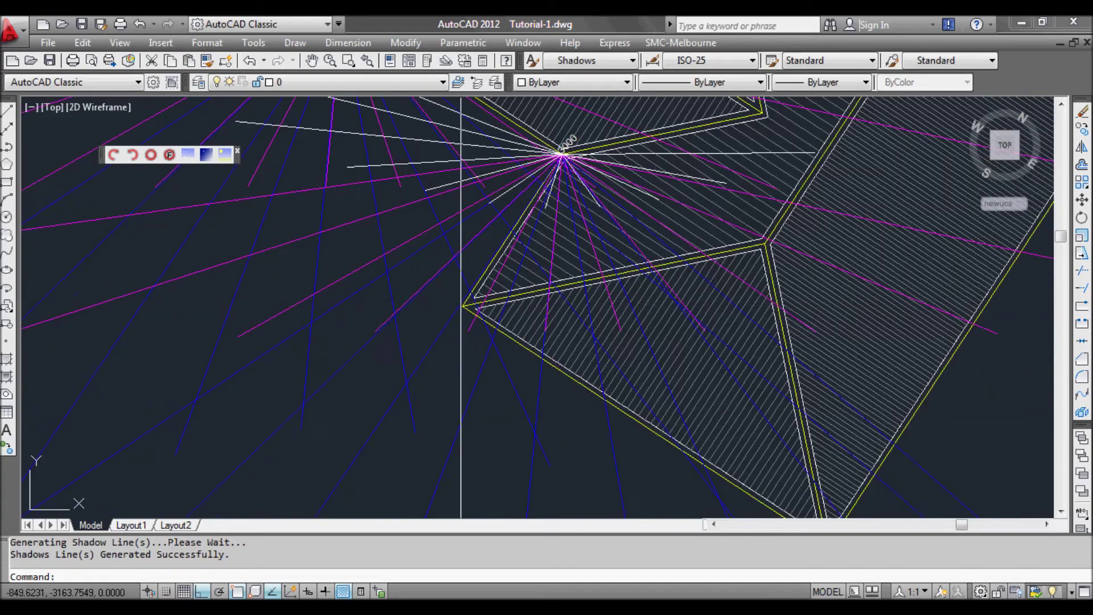
pyautogui.press('Return')
pyautogui.click(463, 307)
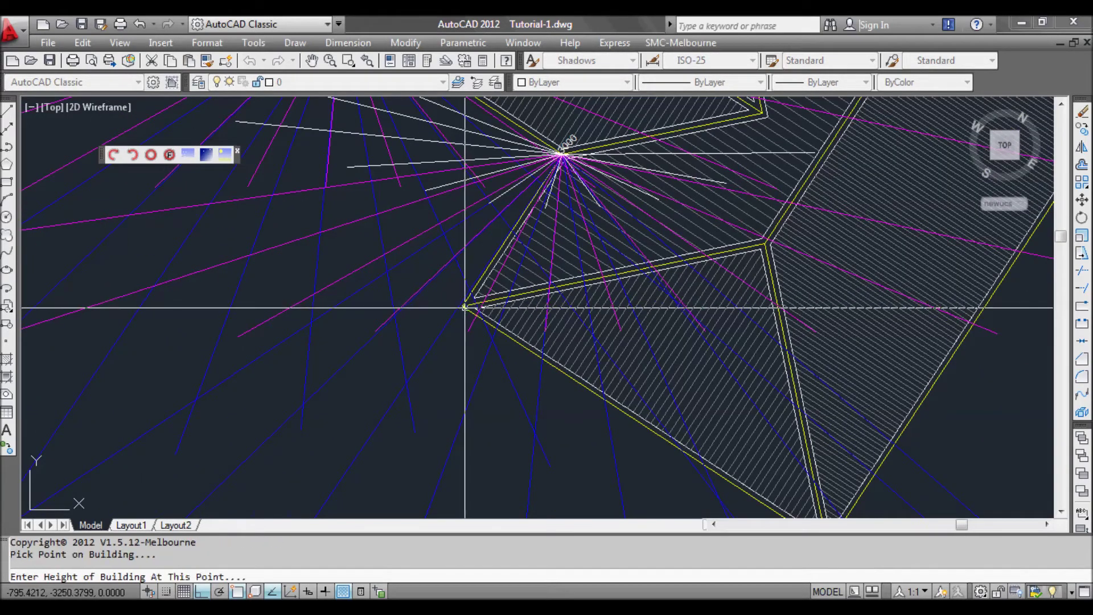
pyautogui.write('3000')
pyautogui.press('Return')
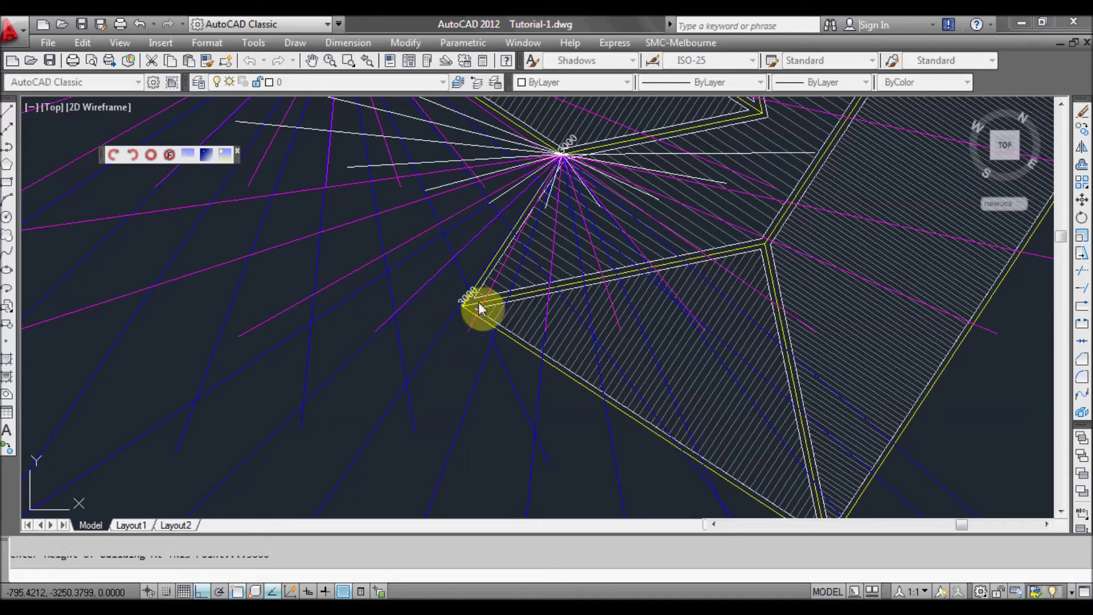
# Generate June / Sept / Dec shadows for all hours from the main roof's southernmost corner, with a building height of 3000.
pyautogui.scroll(-4, 524, 292)
pyautogui.scroll(4, 586, 339)
pyautogui.press('Return')
pyautogui.click(505, 339)
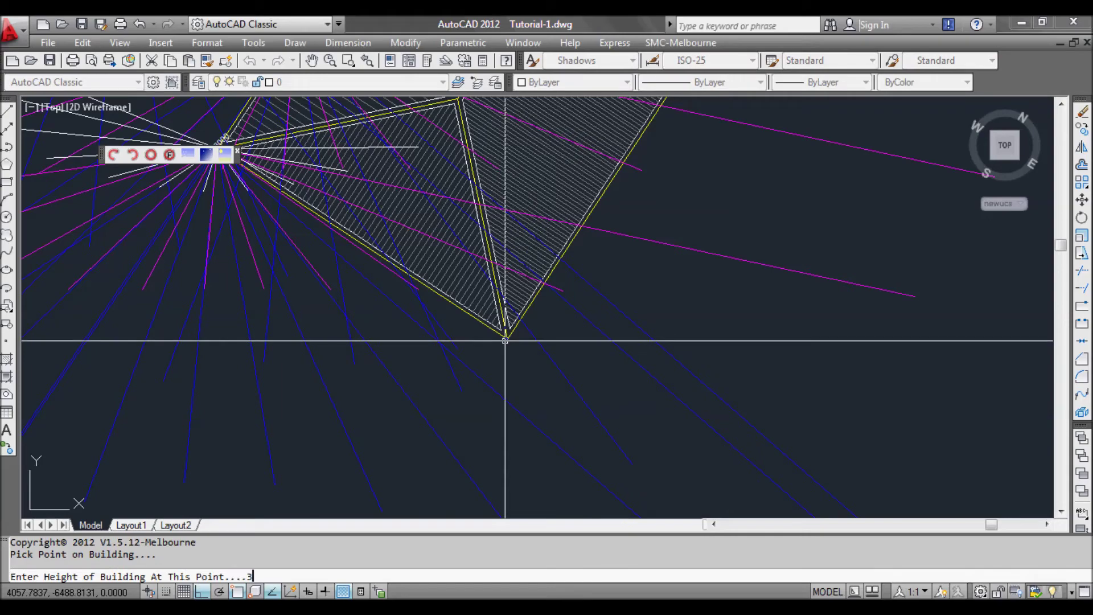
pyautogui.press('Return')
# Generate June / Sept / Dec shadows for all hours from the main roof's easternmost corner, with a building height of 3000.
pyautogui.scroll(-2, 522, 339)
pyautogui.moveTo(626, 240); pyautogui.dragTo(517, 391, button='middle')
pyautogui.scroll(3, 609, 180)
pyautogui.press('Return')
pyautogui.click(597, 181)
pyautogui.write('3000')
pyautogui.press('Return')
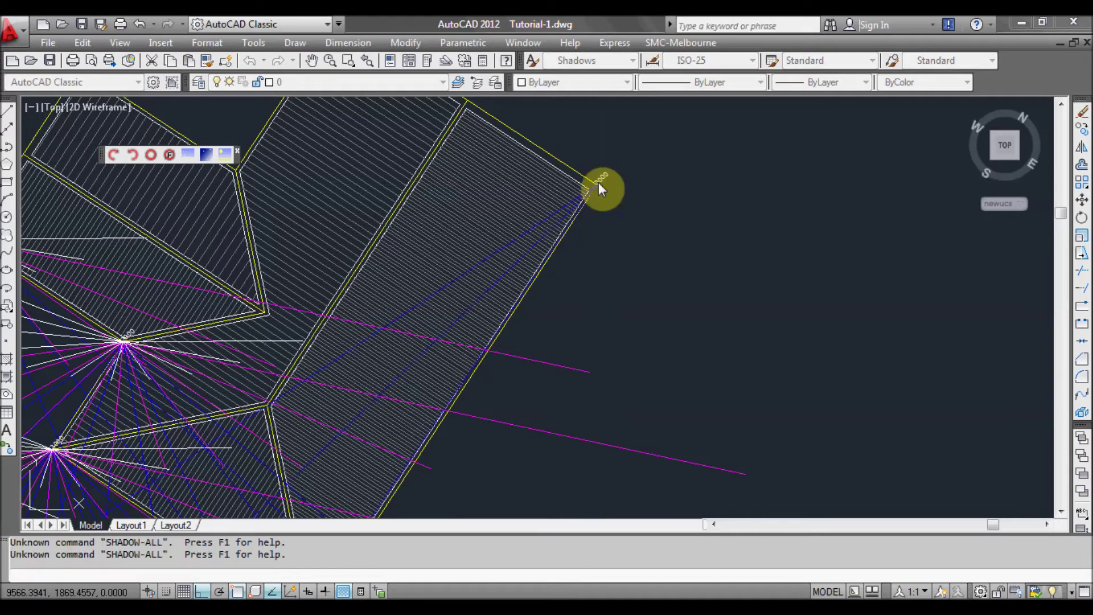
# Generate June / Sept / Dec shadows for all hours from the main roof's northernmost corner, with a building height of 3000.
pyautogui.scroll(-2, 477, 226)
pyautogui.moveTo(478, 226); pyautogui.dragTo(593, 227, button='middle')
pyautogui.scroll(2, 592, 227)
pyautogui.press('Return')
pyautogui.click(622, 226)
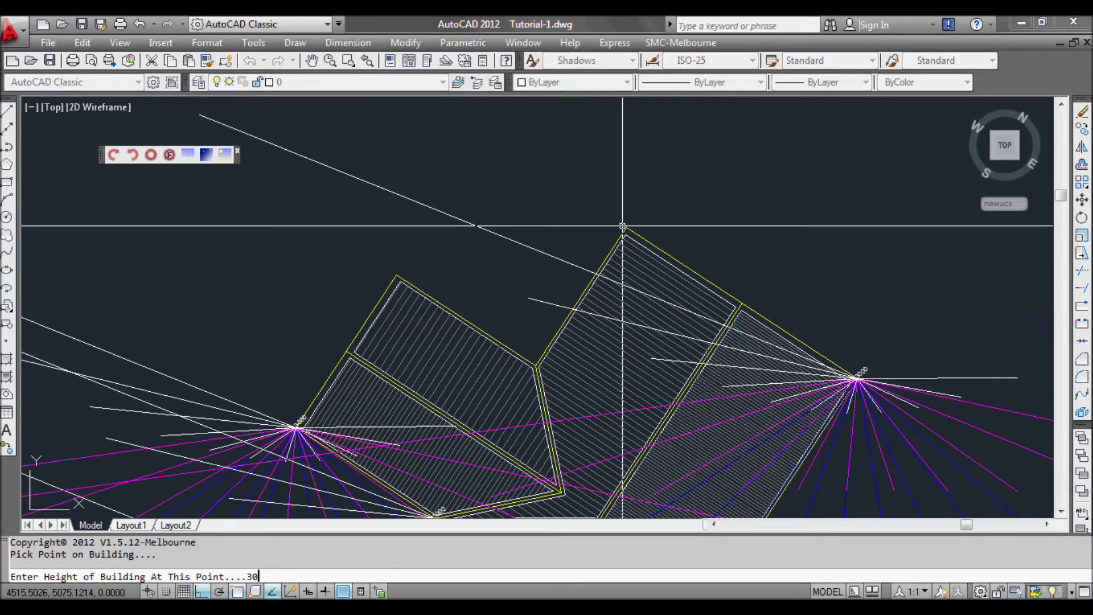
pyautogui.write('3000')
pyautogui.press('Return')
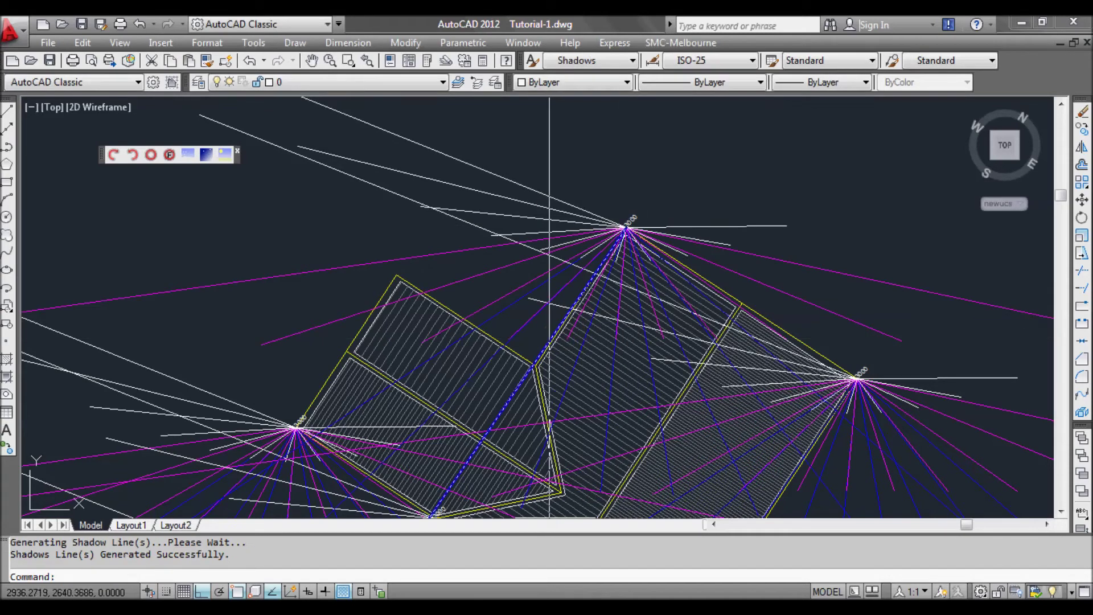
# Generate June / Sept / Dec shadows for all hours from the inner corner at the smaller wing's north side, with a building height of 3000.
pyautogui.press('Return')
pyautogui.click(536, 360)
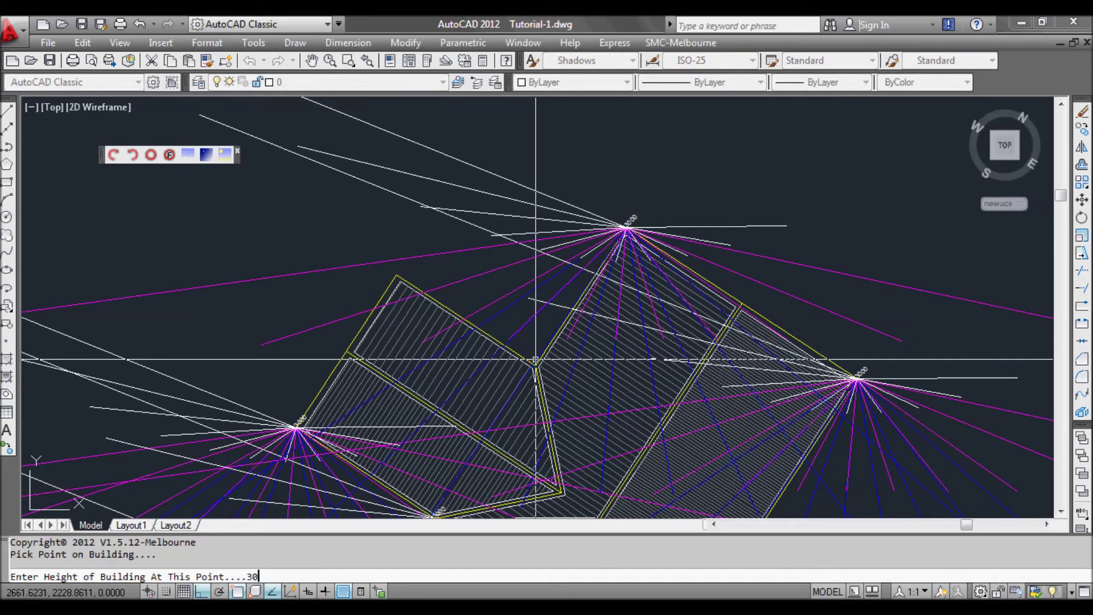
pyautogui.press('Return')
# Generate June / Sept / Dec shadows for all hours from the smaller wing's northernmost corner, with a building height of 3000.
pyautogui.press('Return')
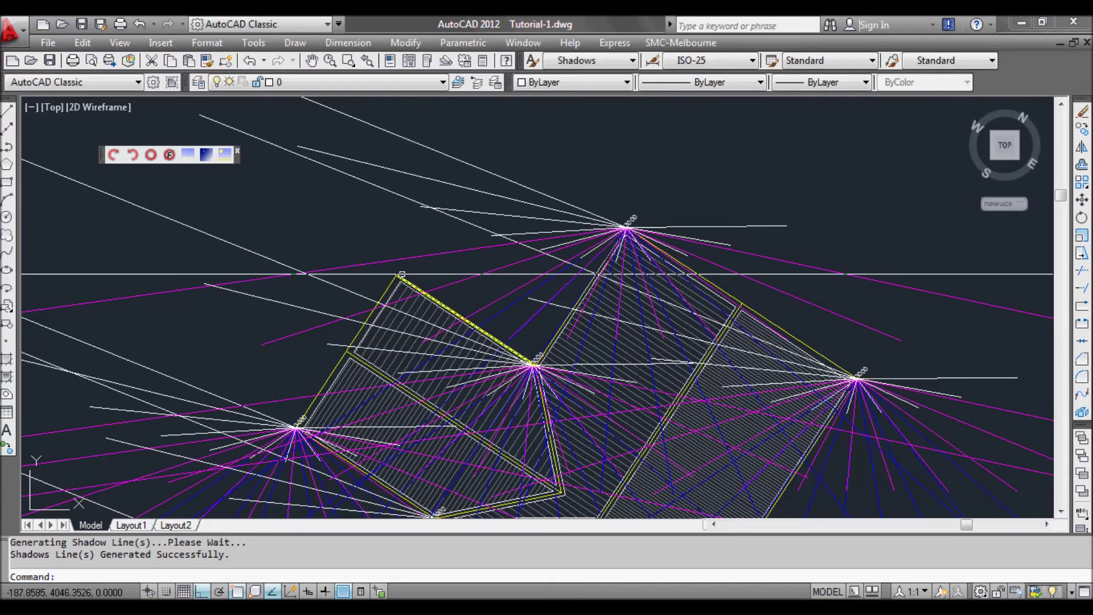
pyautogui.click(396, 275)
pyautogui.write('300')
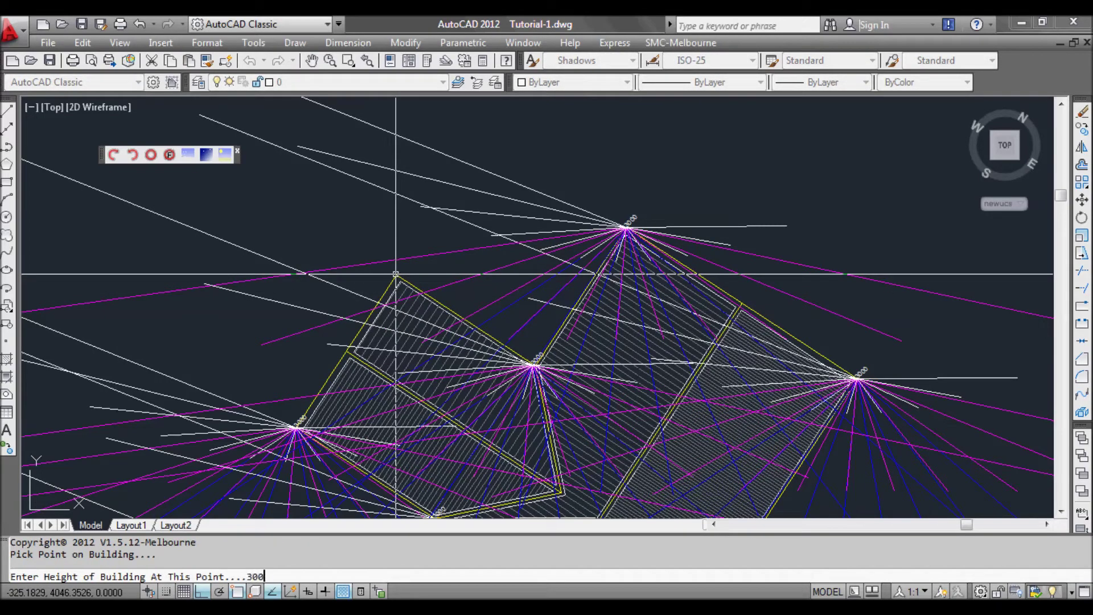
pyautogui.write('0')
pyautogui.press('Return')
# Generate June / Sept / Dec shadows for all hours from the outer end of the smaller wing's ridge, with a building height of 4500.
pyautogui.scroll(4, 494, 341)
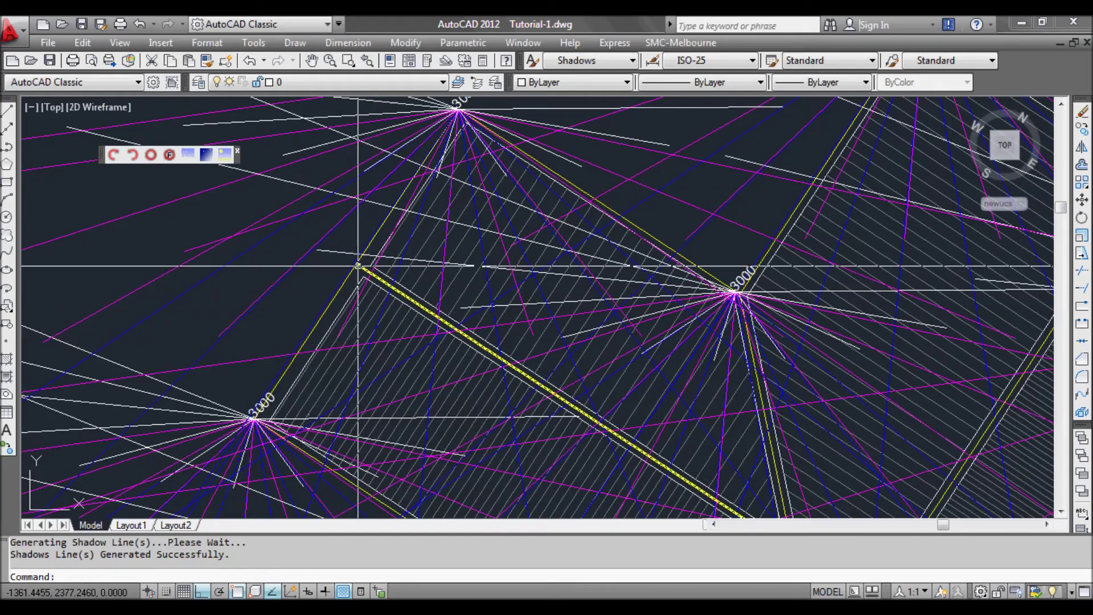
pyautogui.moveTo(358, 266); pyautogui.dragTo(424, 305, button='middle')
pyautogui.scroll(4, 424, 299)
pyautogui.press('Return')
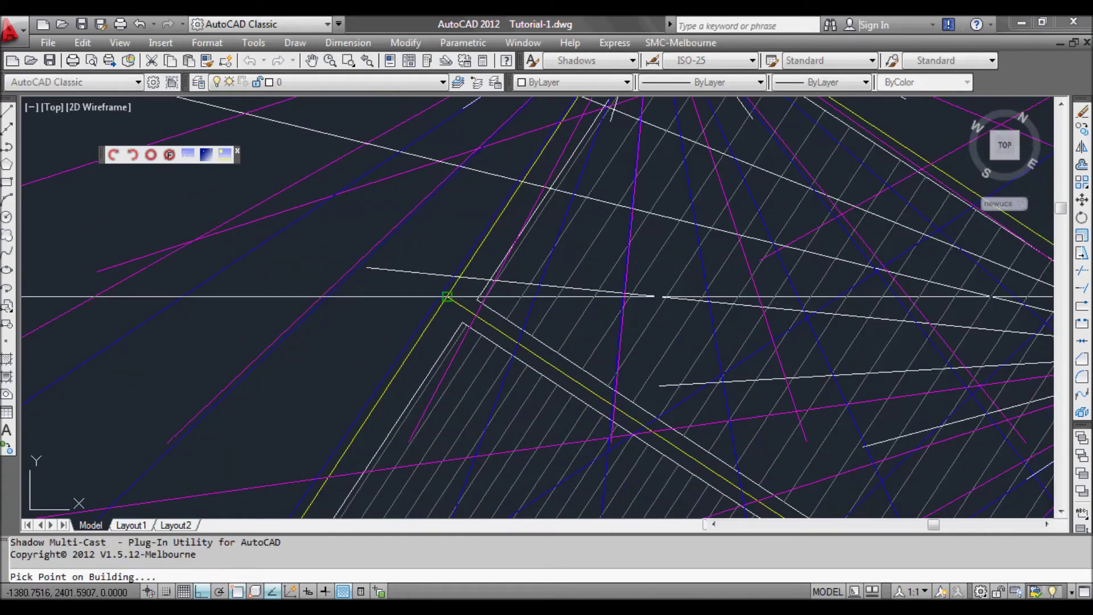
pyautogui.click(447, 297)
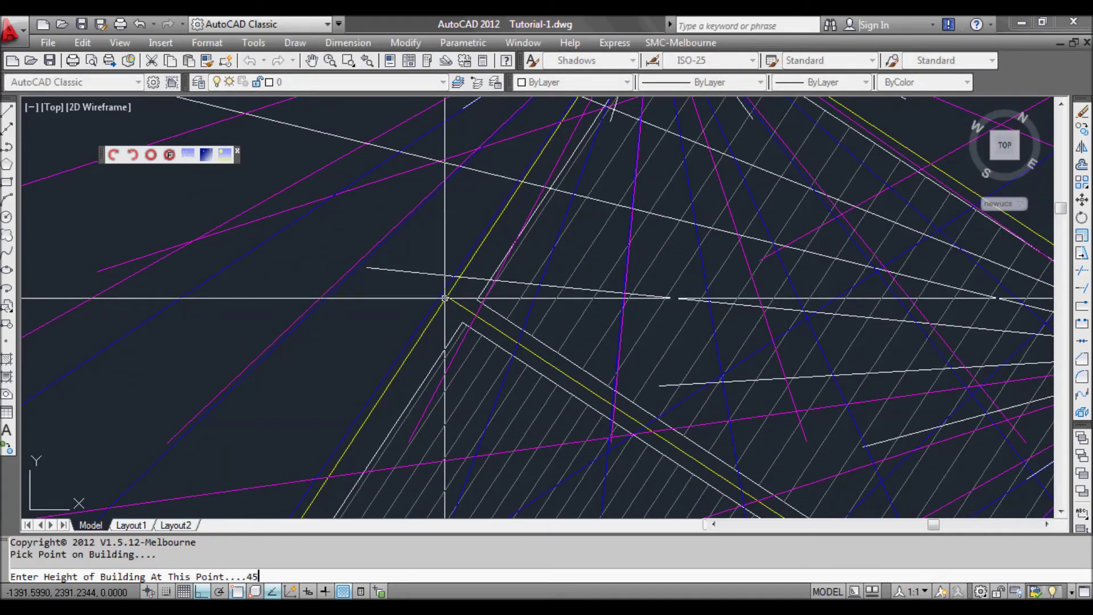
pyautogui.write('4500')
pyautogui.press('Return')
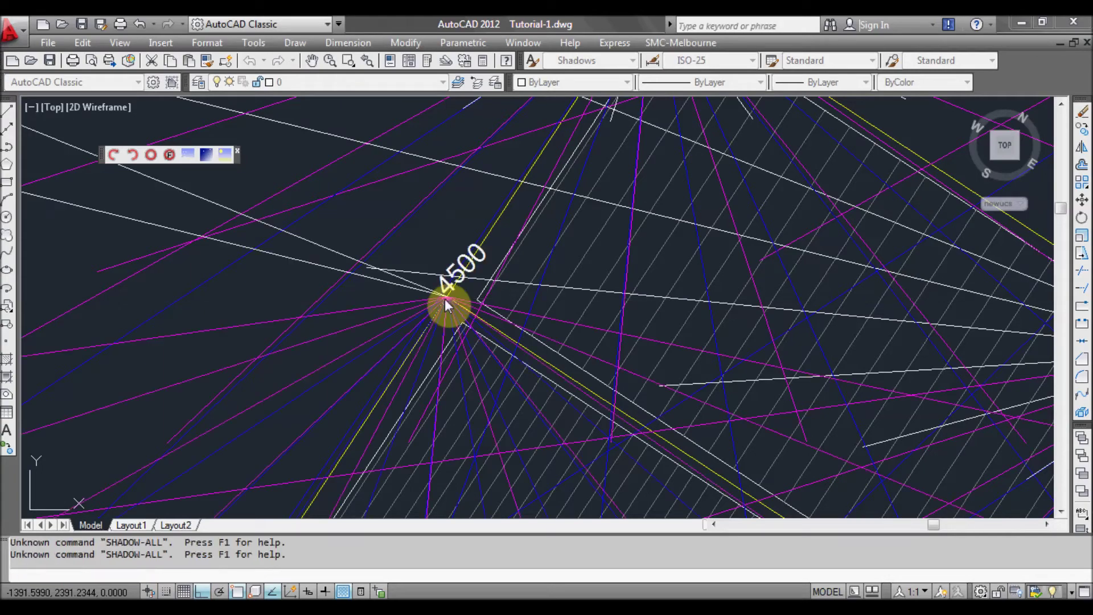
# Show only the September 22nd 9am shadow lines for the whole roof.
pyautogui.scroll(-5, 445, 297)
pyautogui.moveTo(505, 328); pyautogui.dragTo(457, 285, button='middle')
pyautogui.scroll(2, 416, 334)
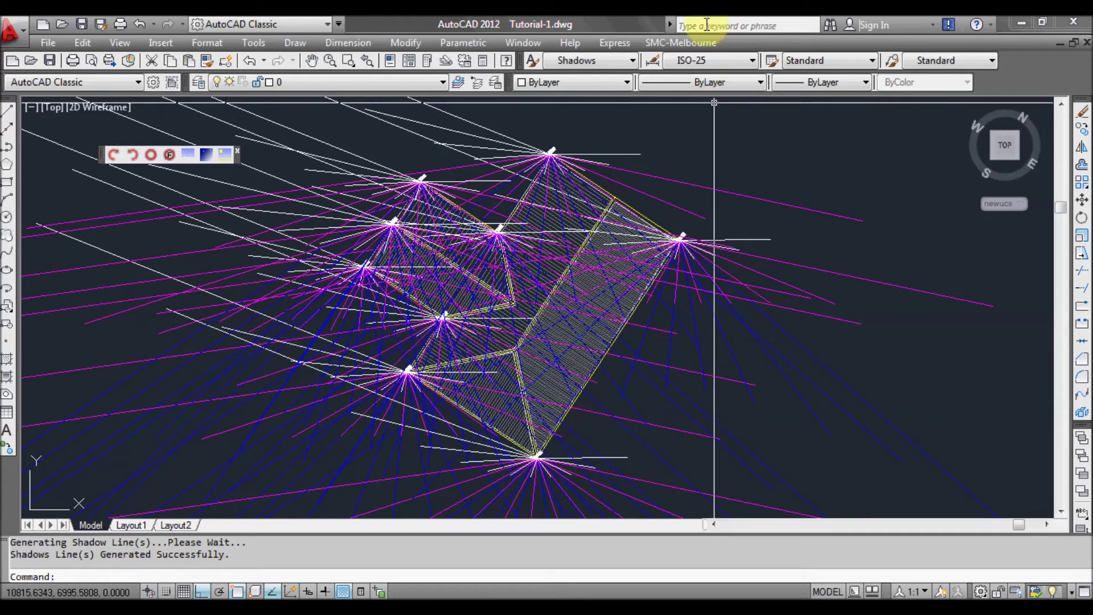
pyautogui.click(682, 45)
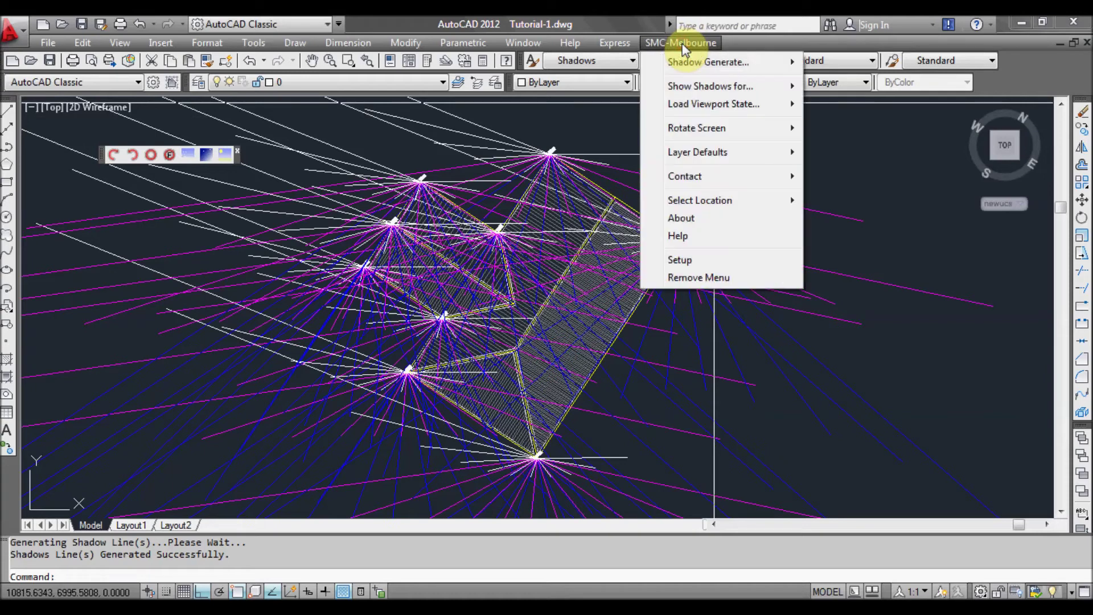
pyautogui.moveTo(700, 85)
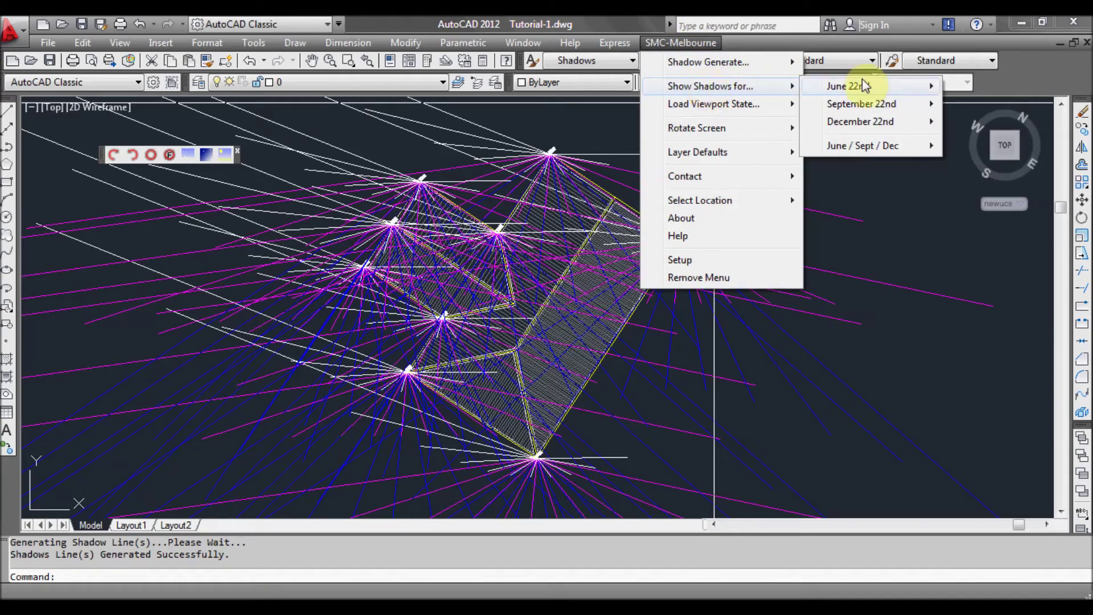
pyautogui.moveTo(867, 108)
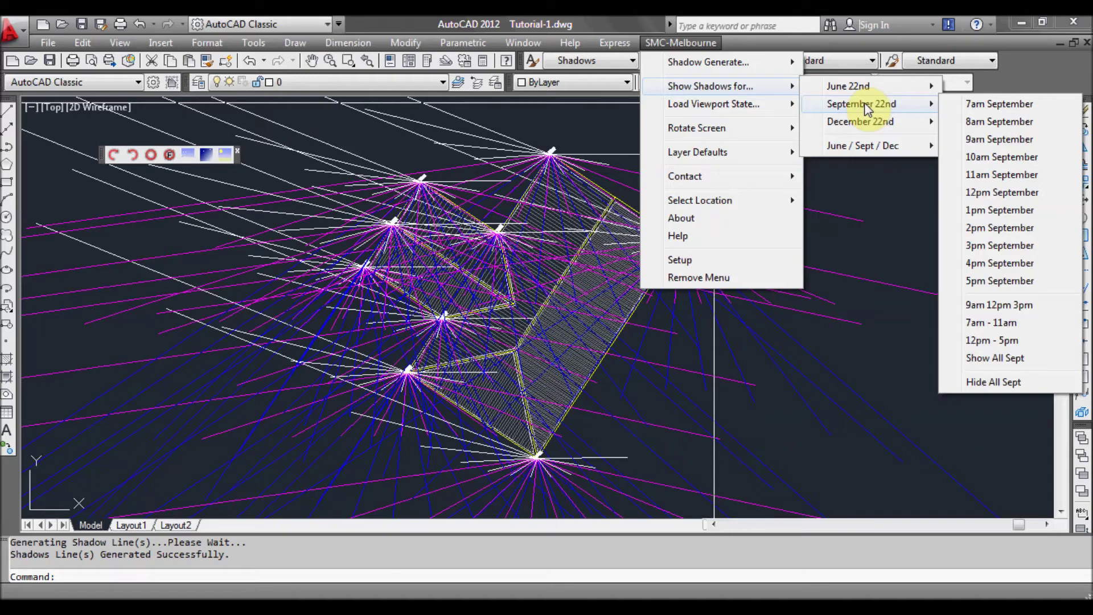
pyautogui.click(974, 143)
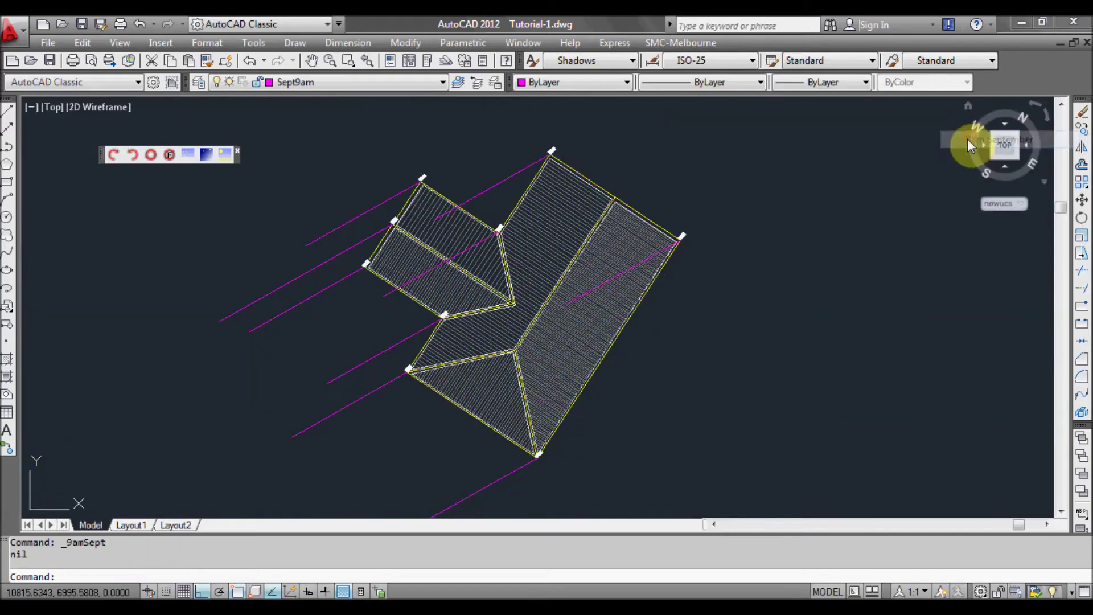
pyautogui.moveTo(507, 276)
pyautogui.mouseDown(button='middle')
pyautogui.moveTo(639, 236)
pyautogui.moveTo(598, 258)
pyautogui.mouseUp(button='middle')
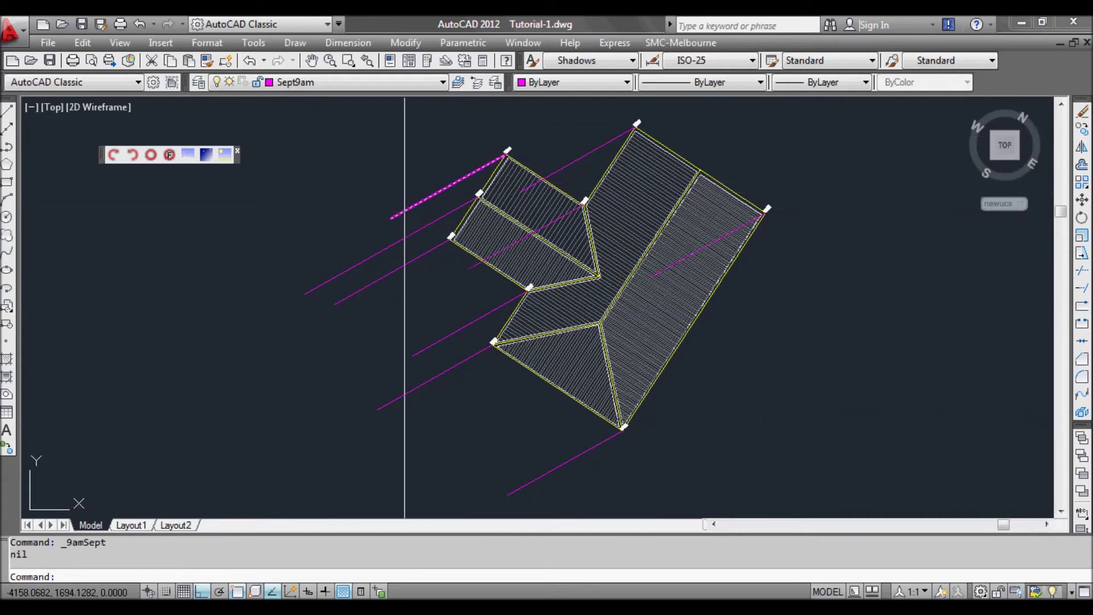
pyautogui.click(353, 83)
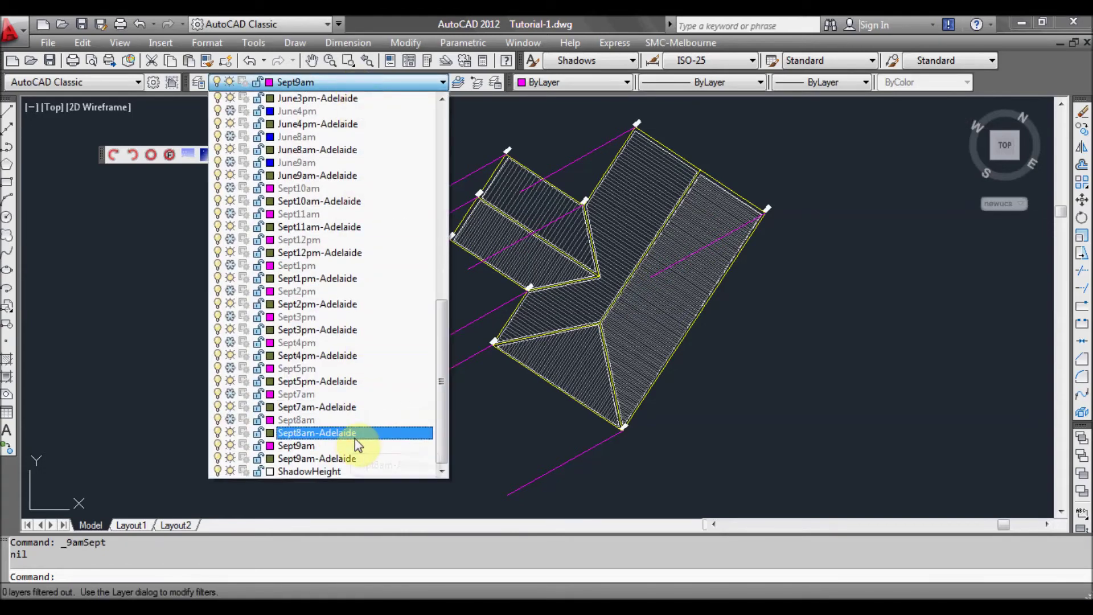
pyautogui.click(364, 84)
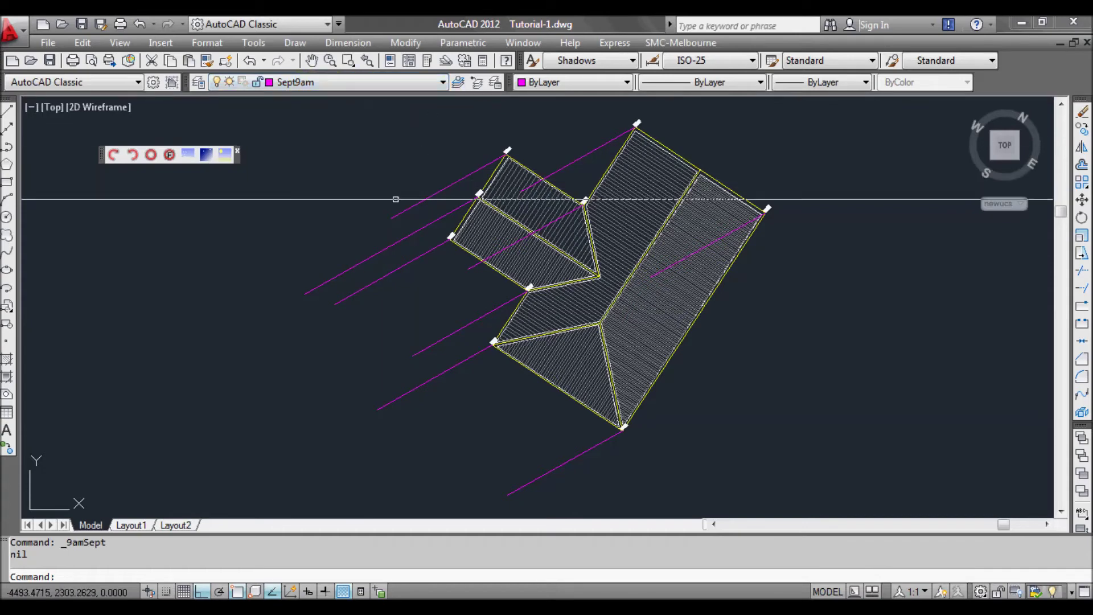
# Draw connected lines joining the 9am shadow line ends, from the smaller wing's northern corner round to the main roof's southernmost corner.
pyautogui.scroll(2, 449, 213)
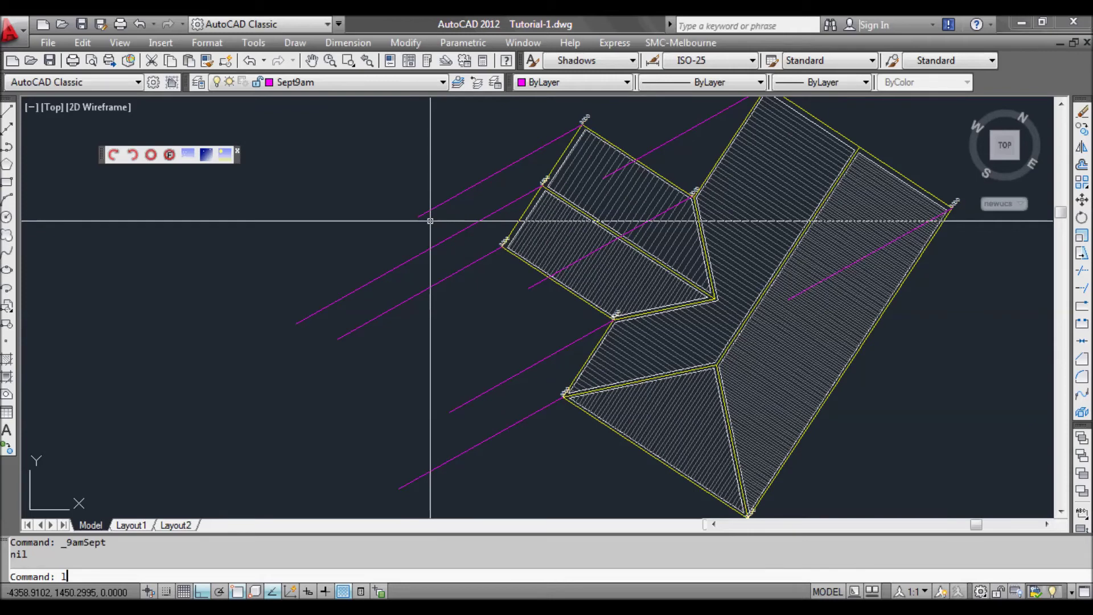
pyautogui.press('Return')
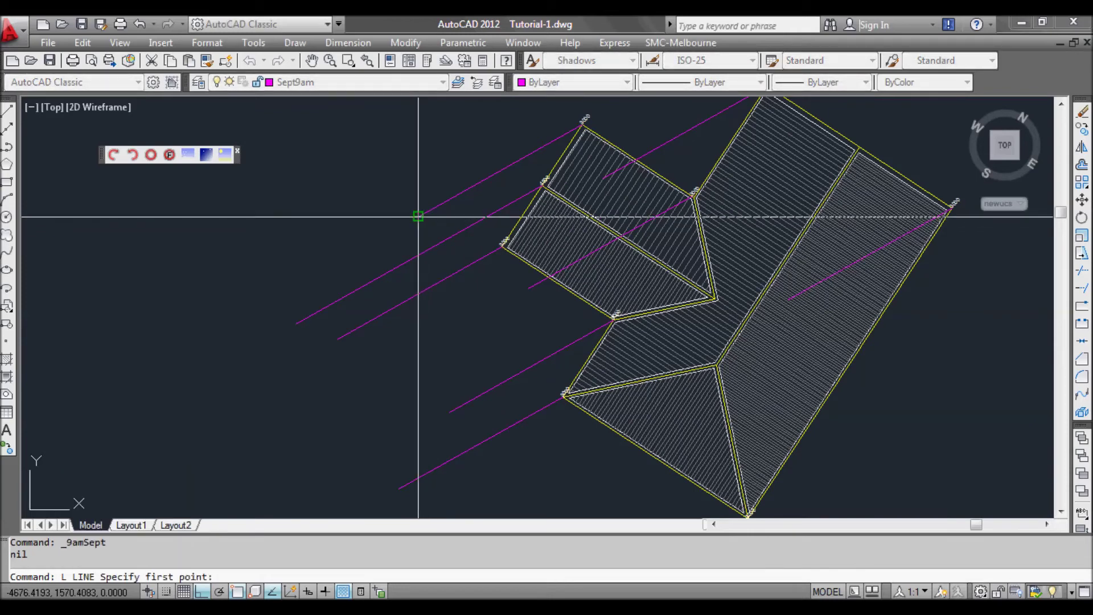
pyautogui.click(418, 217)
pyautogui.click(297, 322)
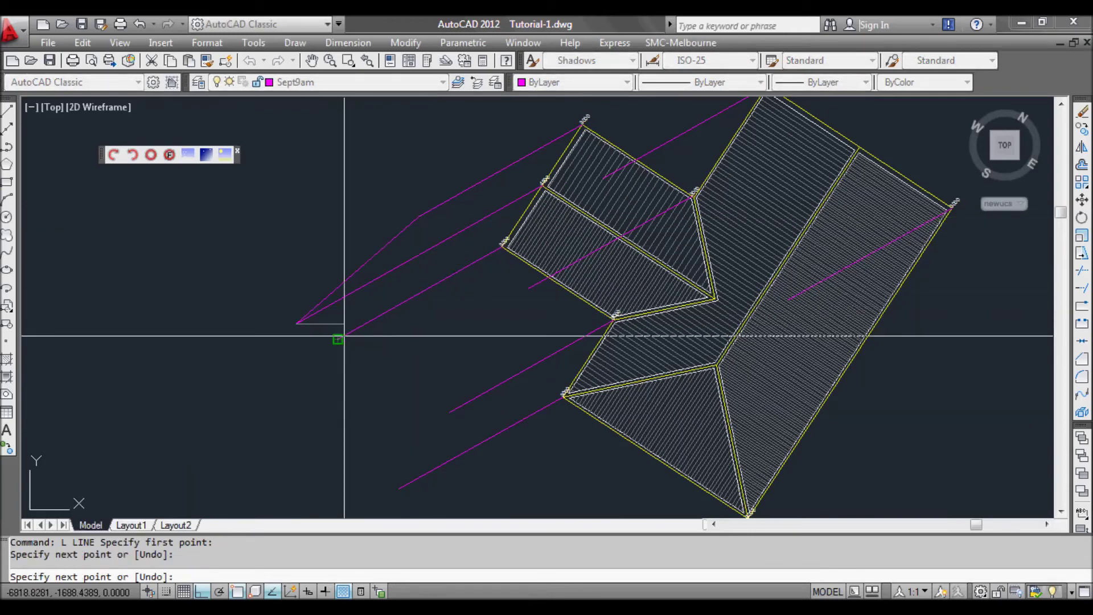
pyautogui.click(452, 406)
pyautogui.moveTo(452, 407); pyautogui.dragTo(470, 300, button='middle')
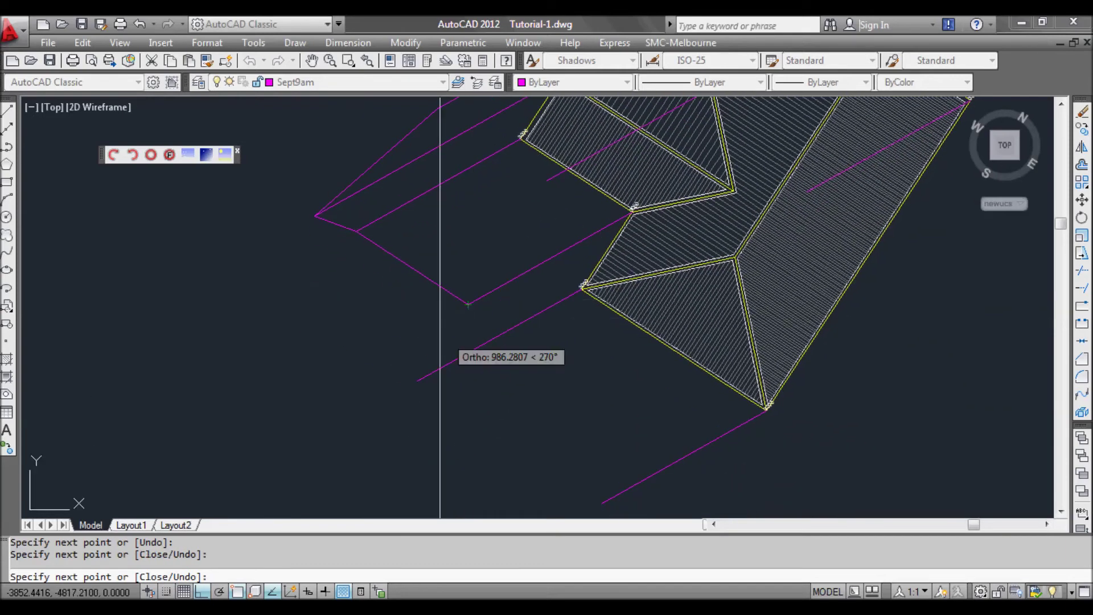
pyautogui.click(429, 371)
pyautogui.scroll(-2, 521, 412)
pyautogui.click(603, 502)
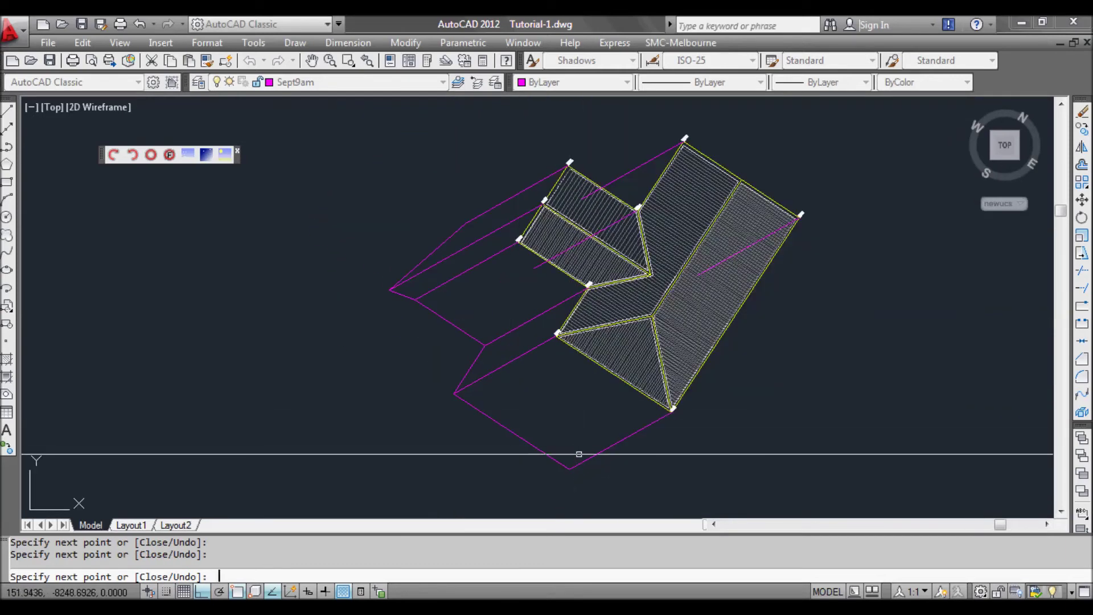
pyautogui.press('Return')
pyautogui.press('Escape')
pyautogui.press('Escape')
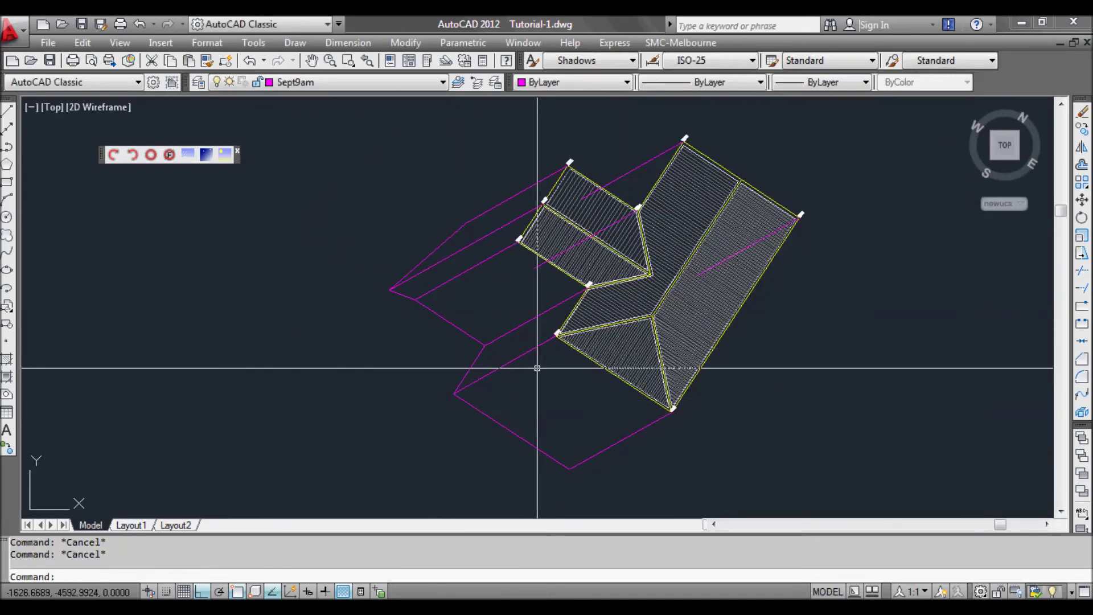
# Erase the shadow lines inside the outline, keeping those from the wing's northern corner and the main roof's northernmost and southernmost corners.
pyautogui.click(521, 315)
pyautogui.write('e')
pyautogui.press('Return')
pyautogui.click(499, 283)
pyautogui.click(478, 234)
pyautogui.write('e')
pyautogui.press('Return')
pyautogui.click(558, 270)
pyautogui.click(534, 267)
pyautogui.write('e')
pyautogui.press('Return')
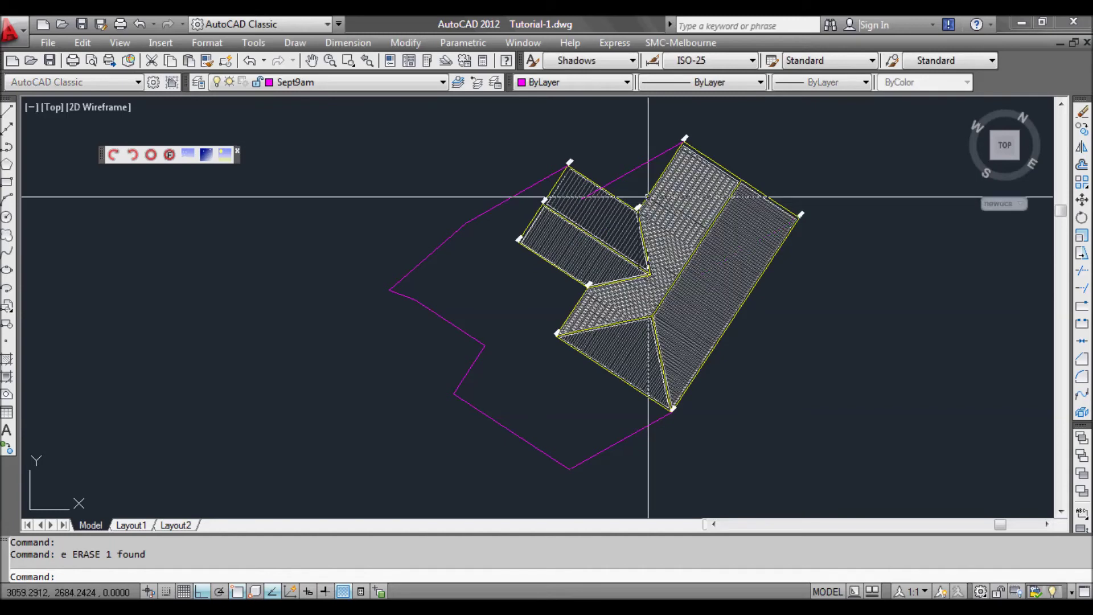
# Trim the northernmost corner's shadow line at the smaller wing's northeast roof edge, removing the part over the roof.
pyautogui.scroll(2, 600, 178)
pyautogui.write('tr')
pyautogui.press('Return')
pyautogui.click(617, 198)
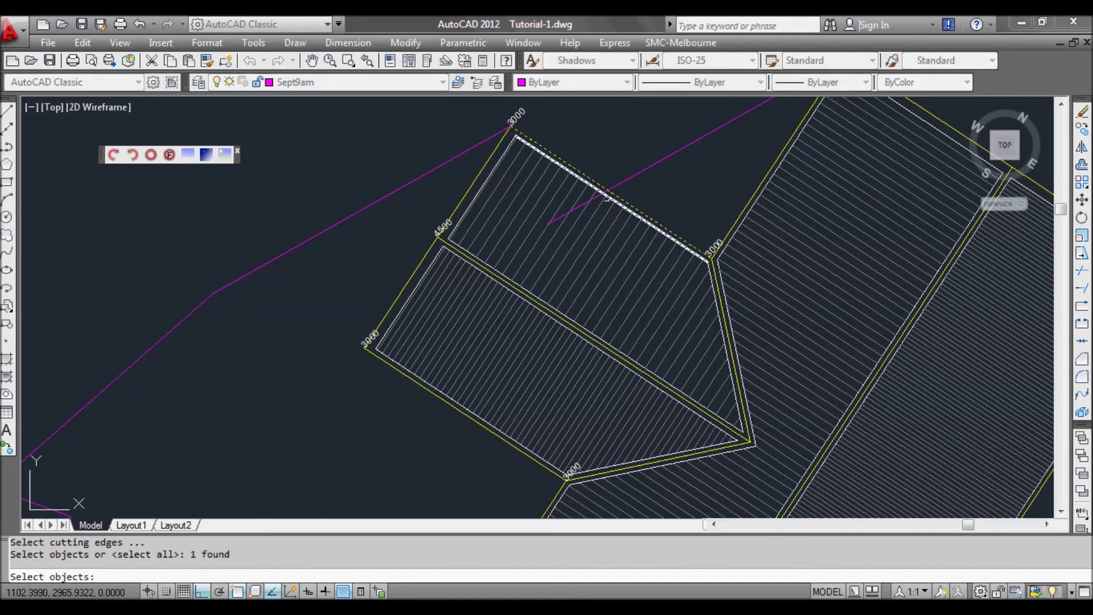
pyautogui.click(594, 200)
pyautogui.press('Escape')
pyautogui.scroll(-4, 583, 258)
pyautogui.moveTo(650, 299); pyautogui.dragTo(598, 258, button='middle')
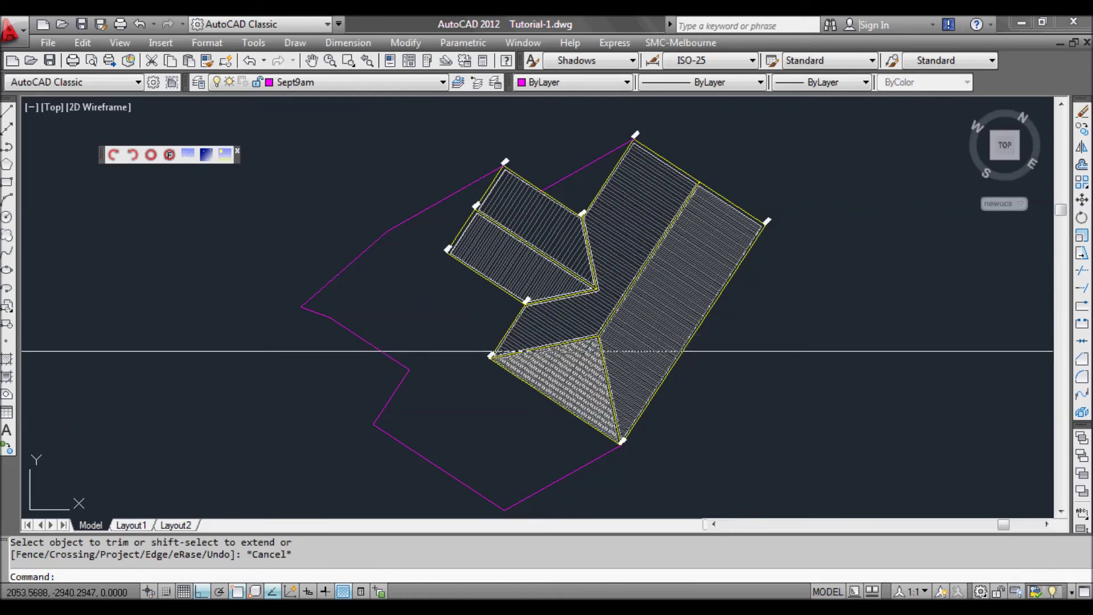
# Show only the September 22nd 10am shadow lines for the whole roof.
pyautogui.click(681, 42)
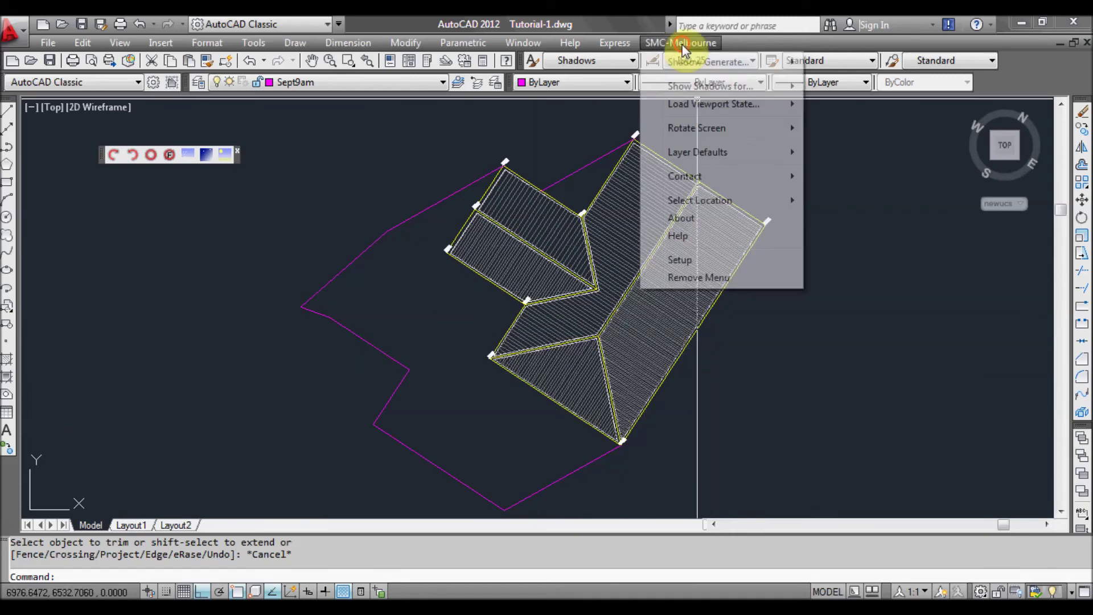
pyautogui.moveTo(691, 86)
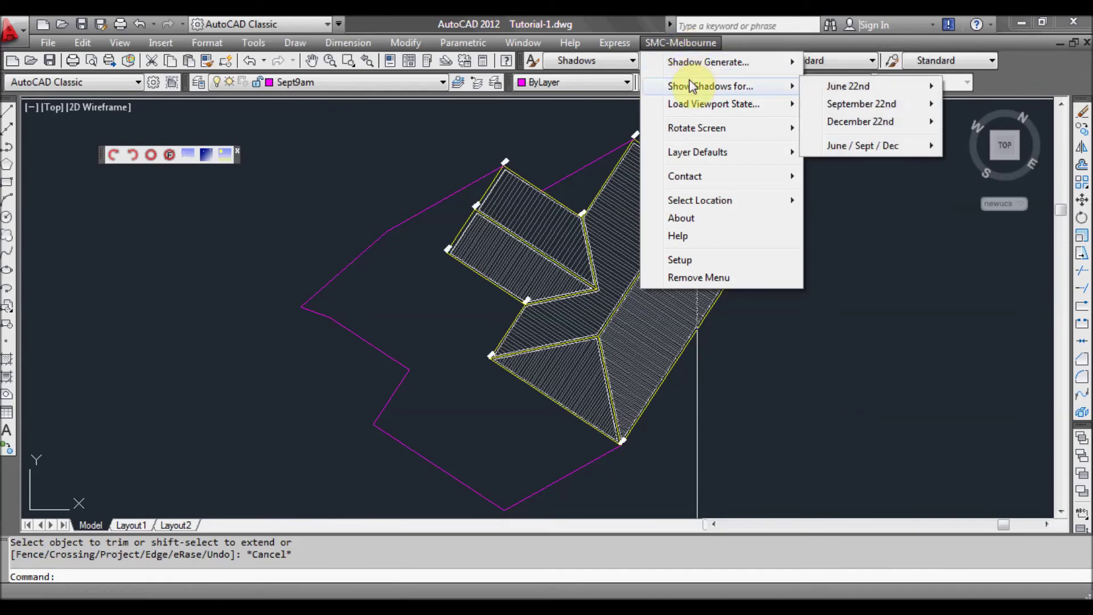
pyautogui.moveTo(867, 104)
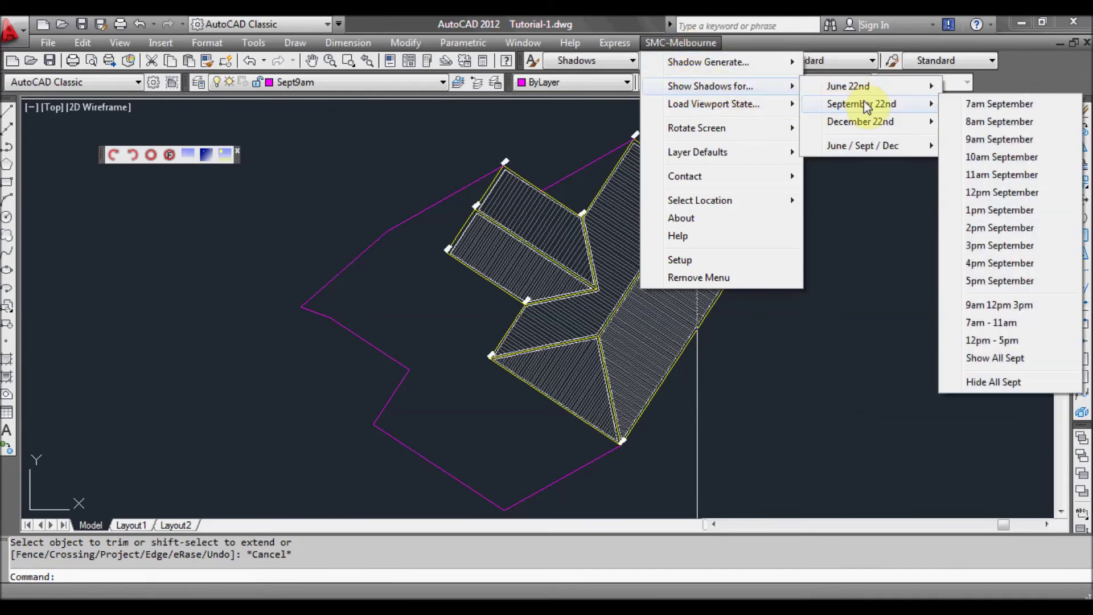
pyautogui.click(987, 160)
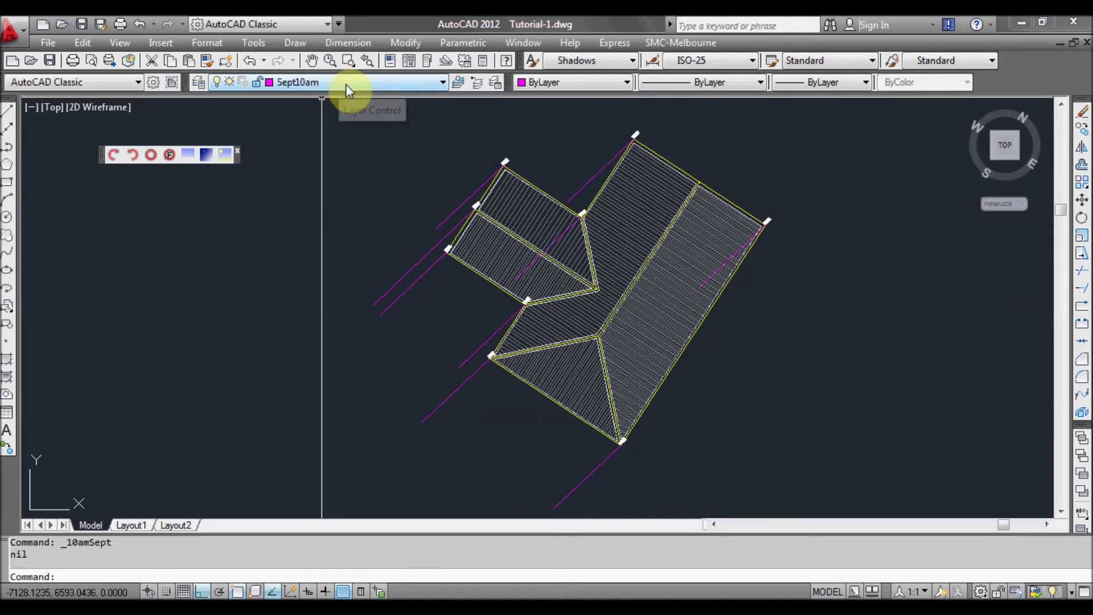
# Draw connected lines joining the 10am shadow line ends, from the smaller wing's northern corner round to the main roof's southernmost corner.
pyautogui.press('Return')
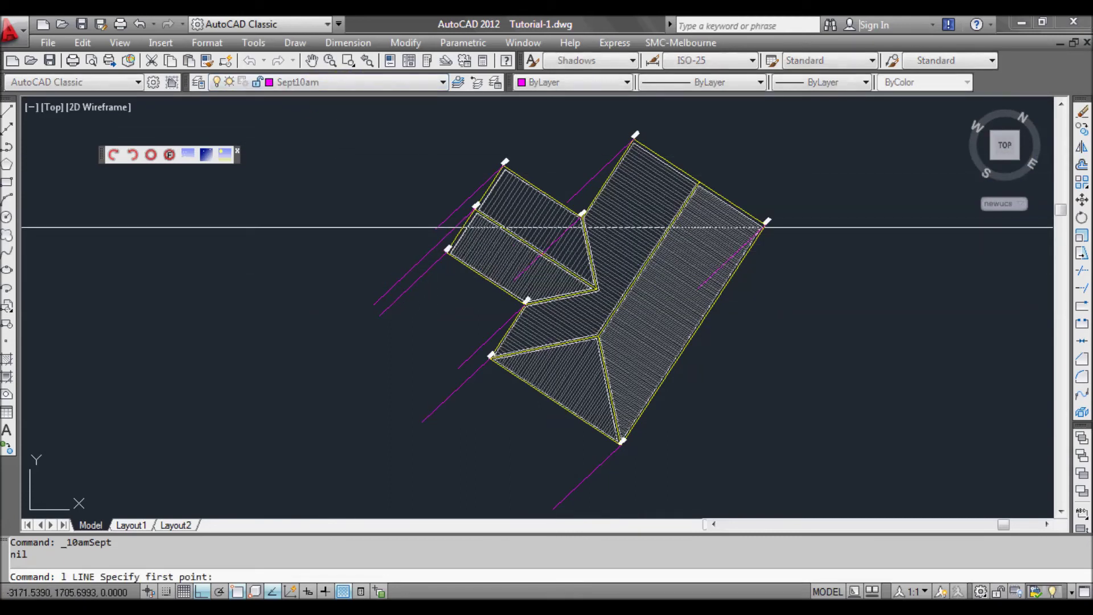
pyautogui.click(436, 228)
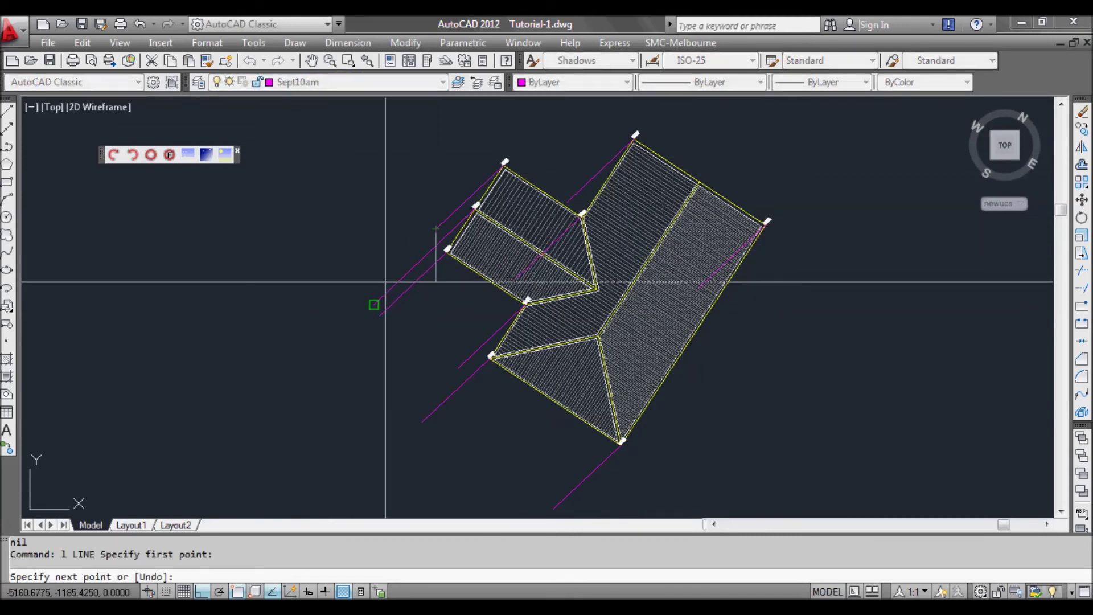
pyautogui.click(382, 314)
pyautogui.click(460, 367)
pyautogui.click(423, 420)
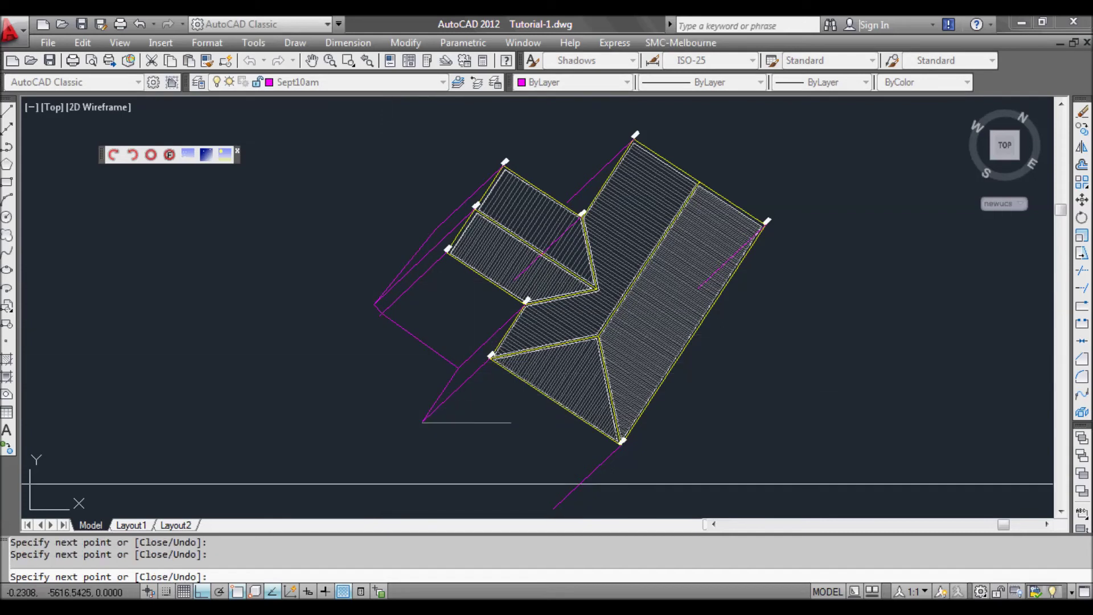
pyautogui.click(553, 508)
pyautogui.press('Return')
# Erase the four 10am shadow lines inside the outline, from the wing's ridge end and western corner, the southern inner corner and the main roof's western corner.
pyautogui.click(472, 349)
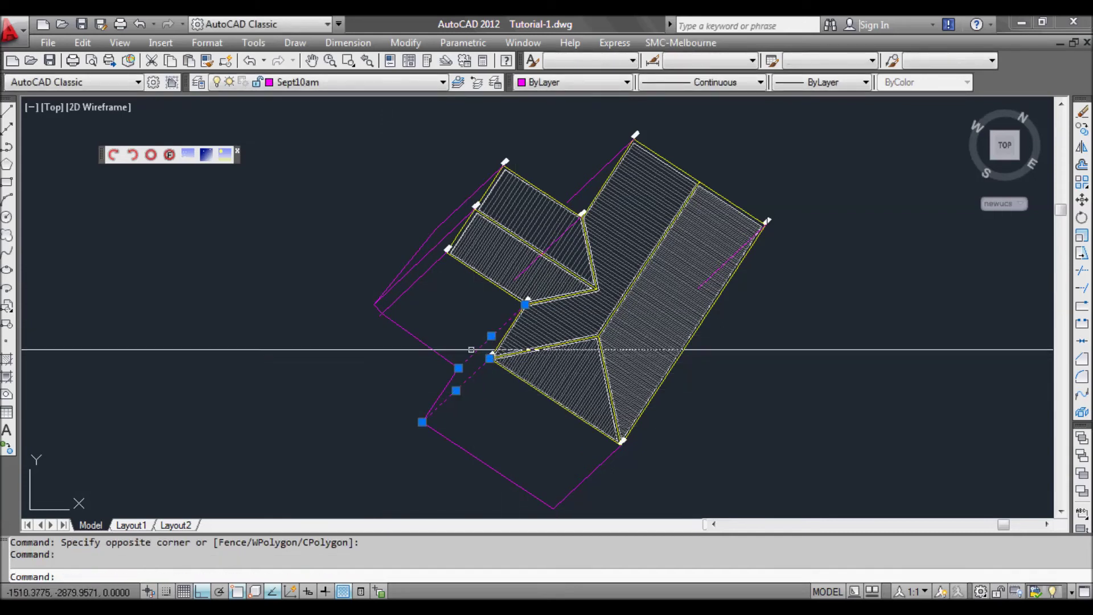
pyautogui.click(424, 257)
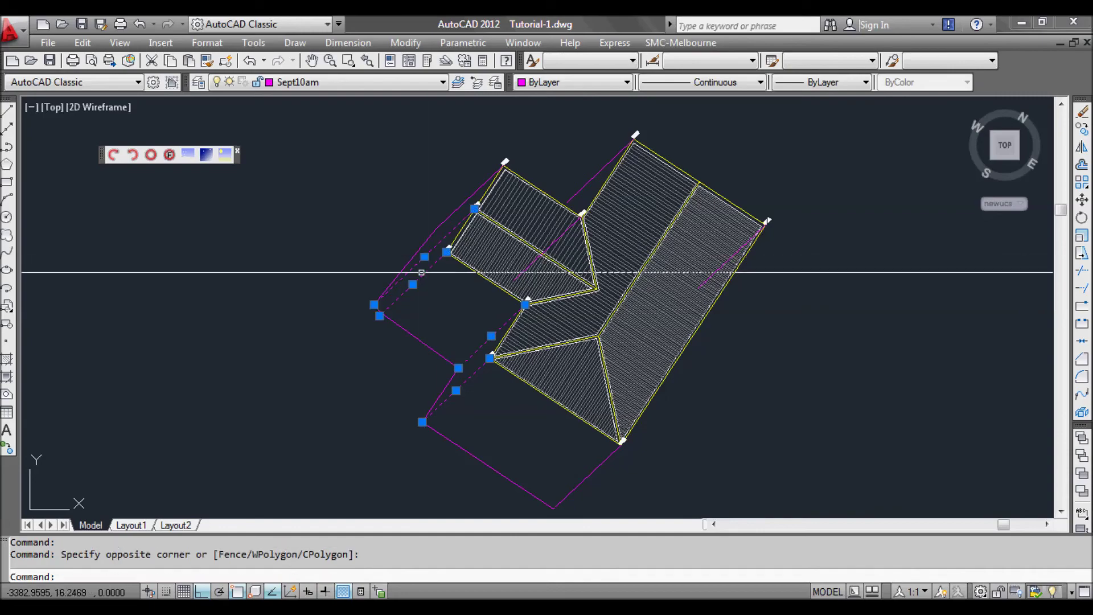
pyautogui.scroll(3, 425, 257)
pyautogui.write('e')
pyautogui.press('Return')
# Erase the two 10am shadow lines lying over the roof, from the wing's northern inner corner and the main roof's easternmost corner.
pyautogui.scroll(-4, 398, 273)
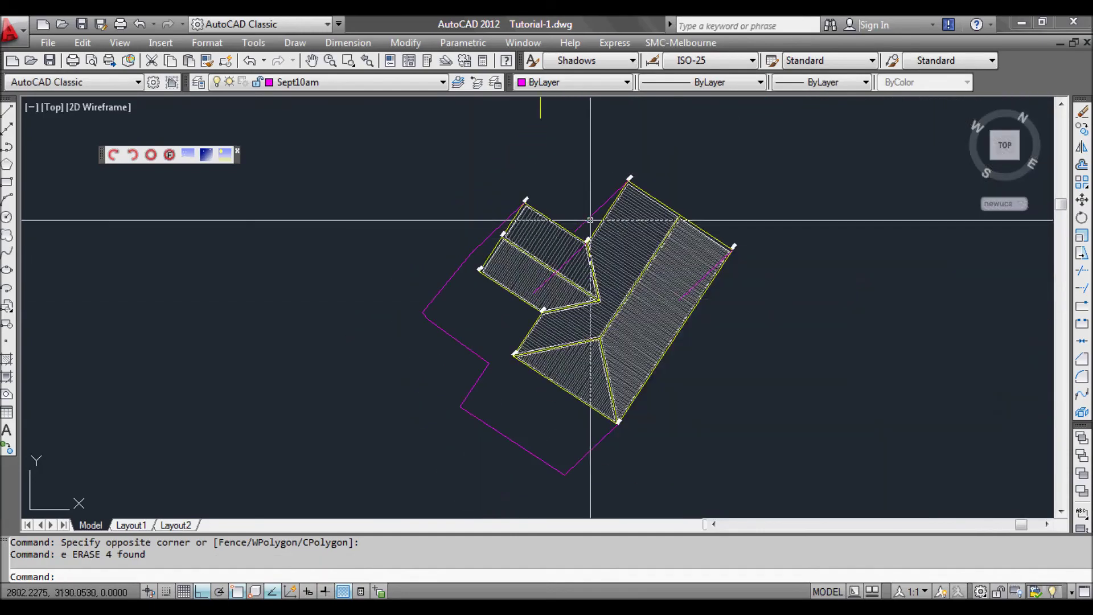
pyautogui.scroll(3, 581, 225)
pyautogui.press('Escape')
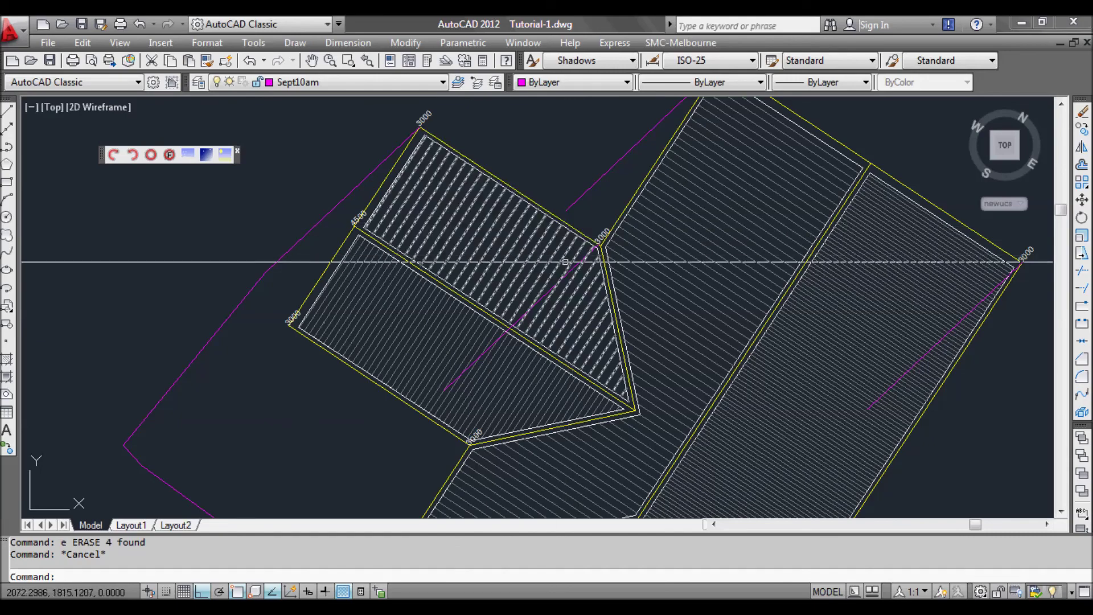
pyautogui.scroll(-2, 571, 271)
pyautogui.write('e')
pyautogui.press('Return')
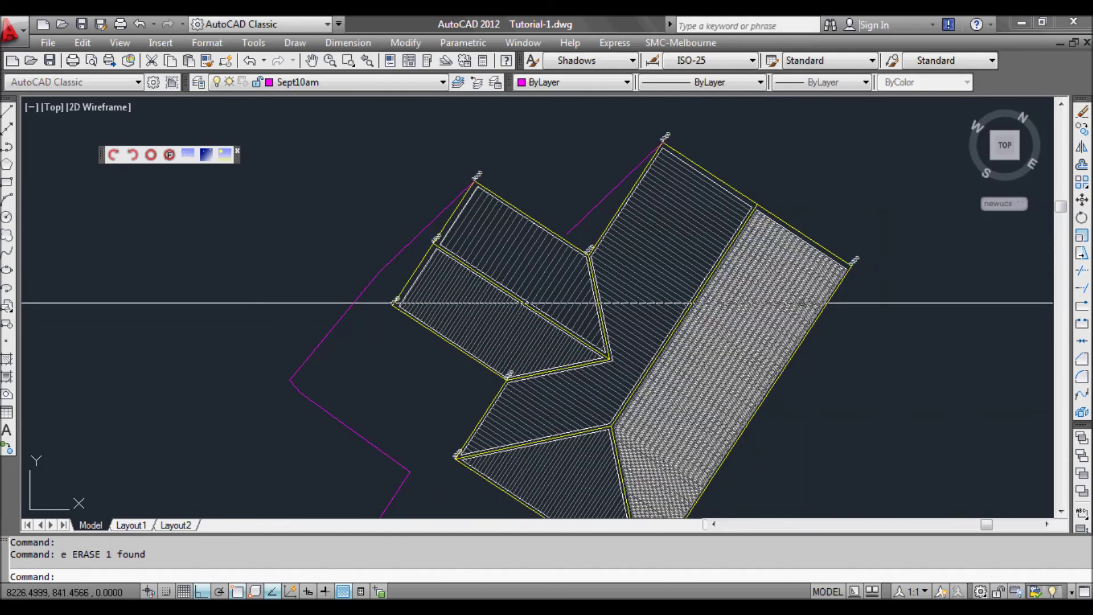
pyautogui.scroll(-3, 733, 354)
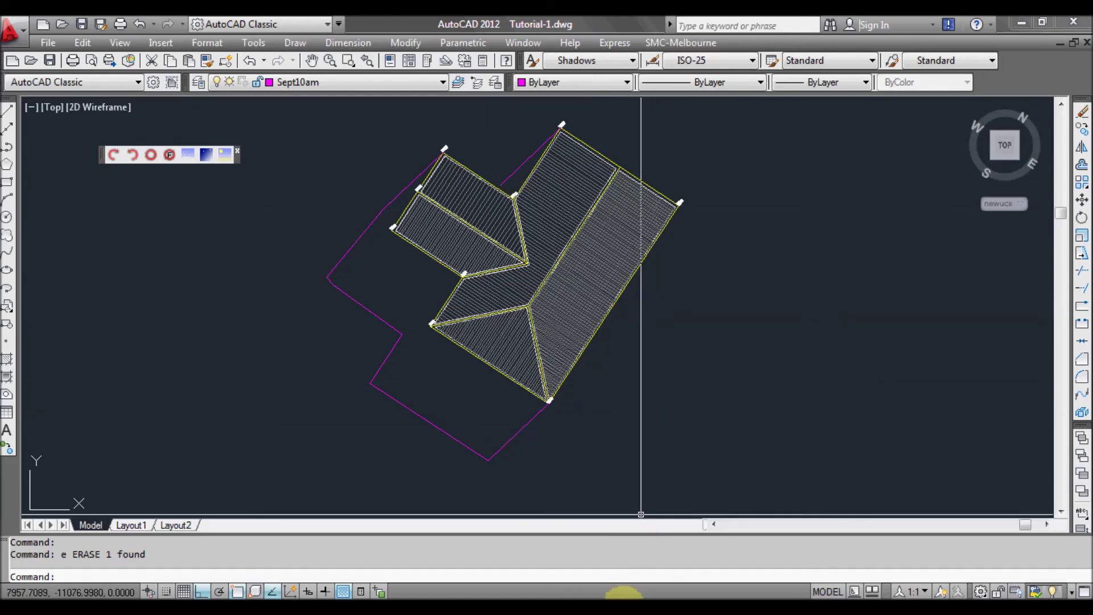
pyautogui.moveTo(598, 606)
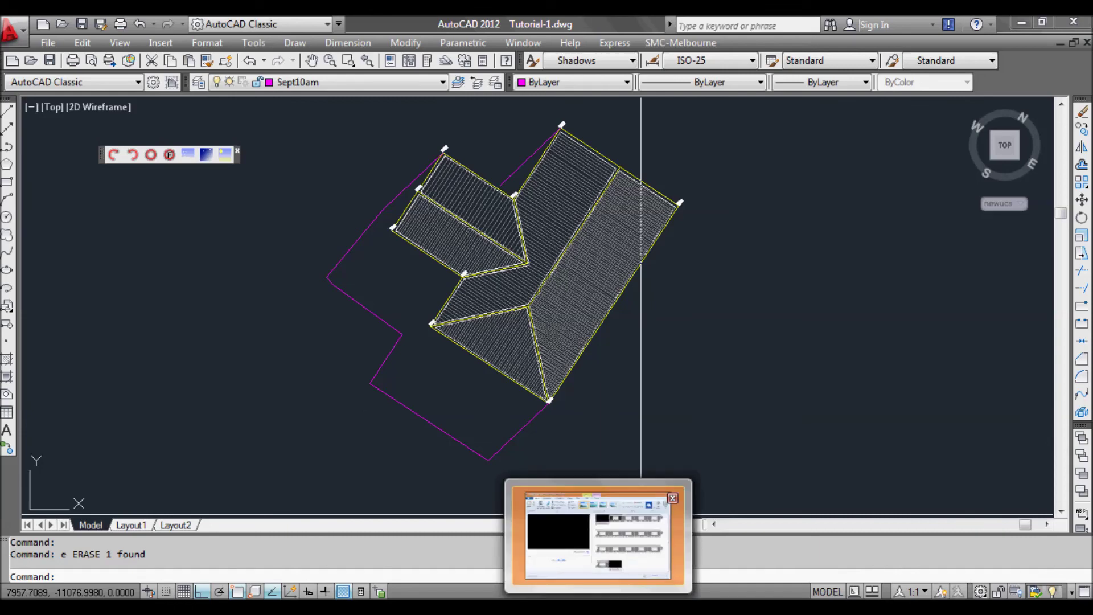